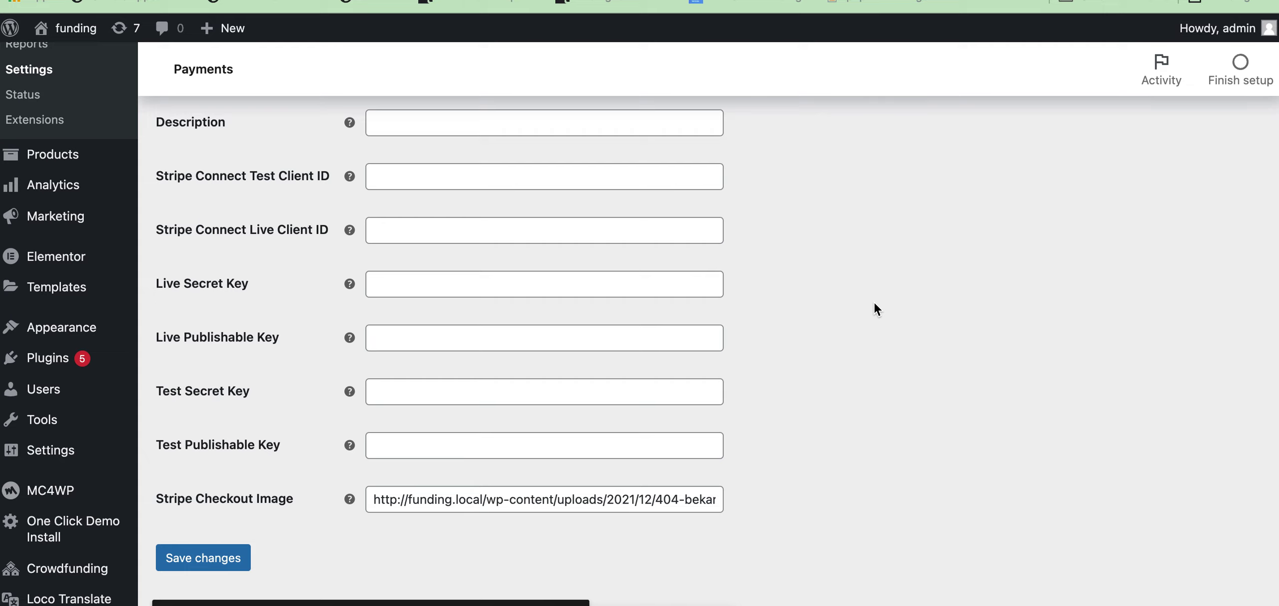
Step: Look over the empty WooCommerce Stripe key fields, then the Stripe dashboard Home page
{"action": "scroll", "coordinate": [875, 304], "scroll_direction": "down", "scroll_amount": 2}
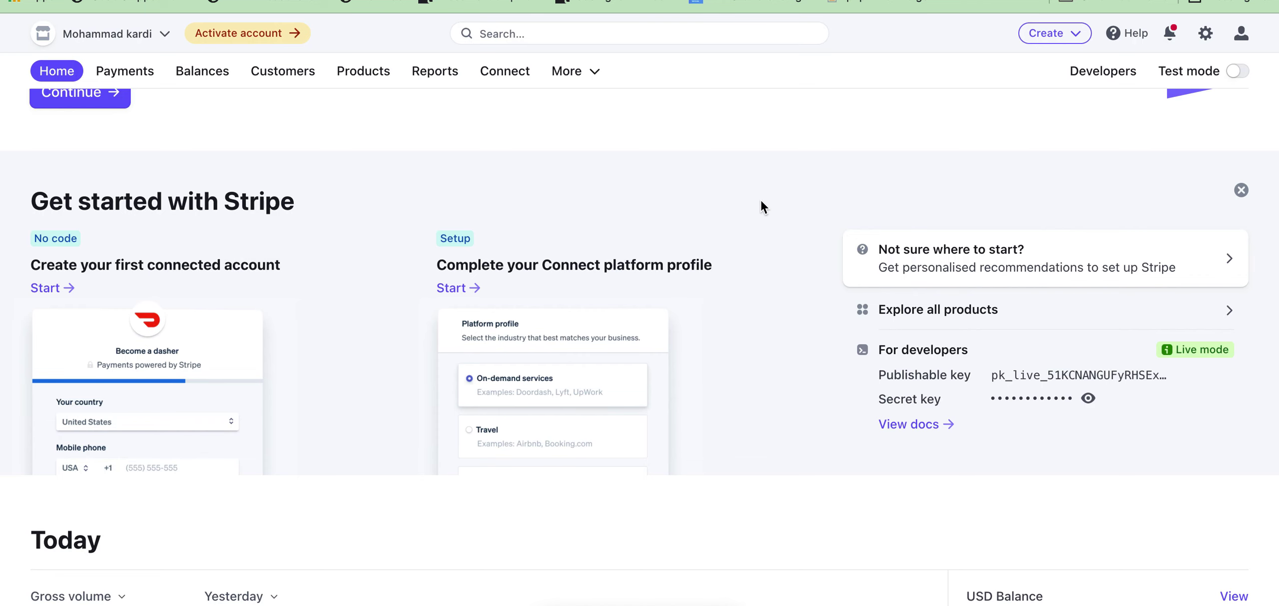
{"action": "scroll", "coordinate": [760, 200], "scroll_direction": "down", "scroll_amount": 4}
{"action": "scroll", "coordinate": [761, 200], "scroll_direction": "up", "scroll_amount": 6}
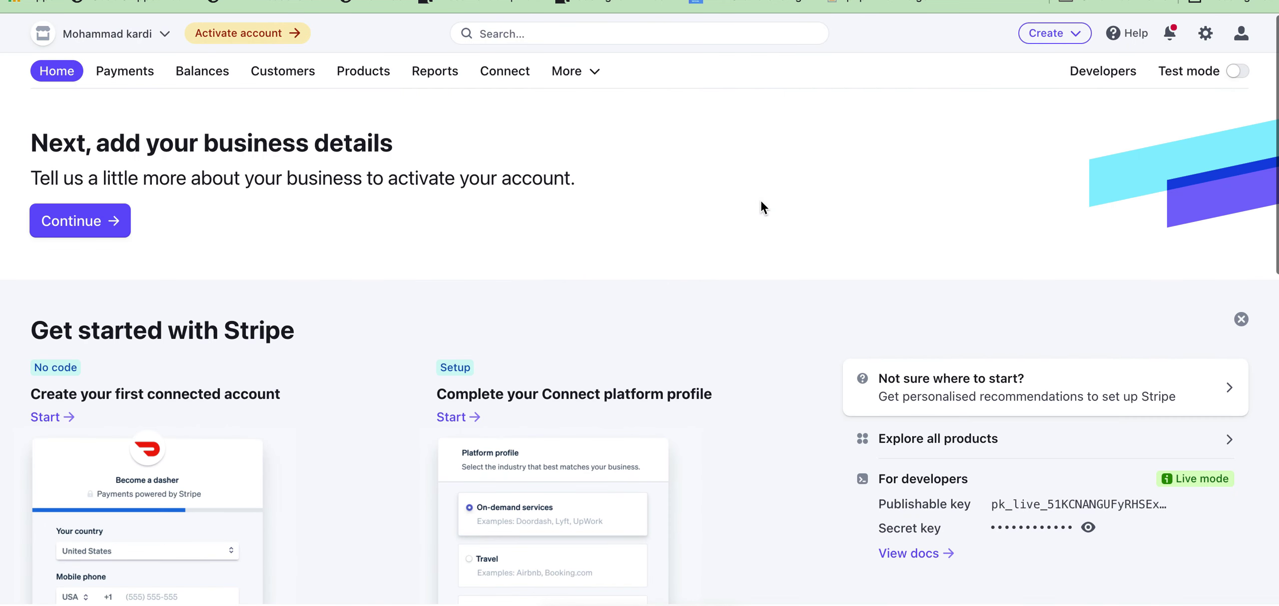
{"action": "scroll", "coordinate": [760, 200], "scroll_direction": "down", "scroll_amount": 7}
{"action": "scroll", "coordinate": [760, 200], "scroll_direction": "up", "scroll_amount": 1}
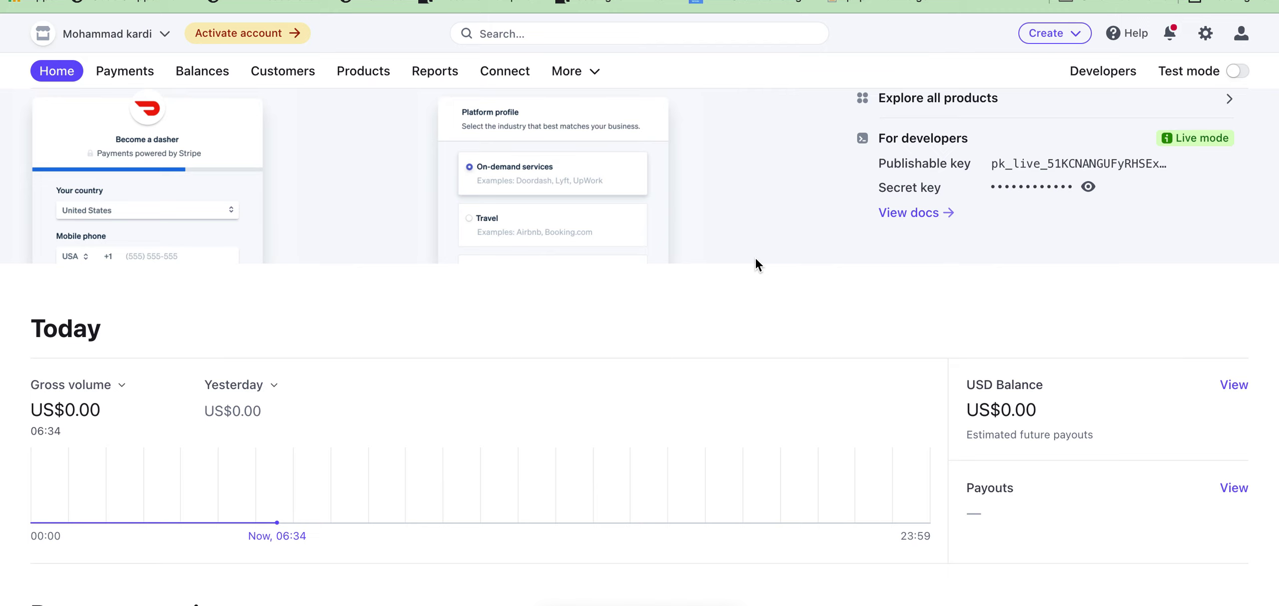
{"action": "scroll", "coordinate": [756, 258], "scroll_direction": "up", "scroll_amount": 1}
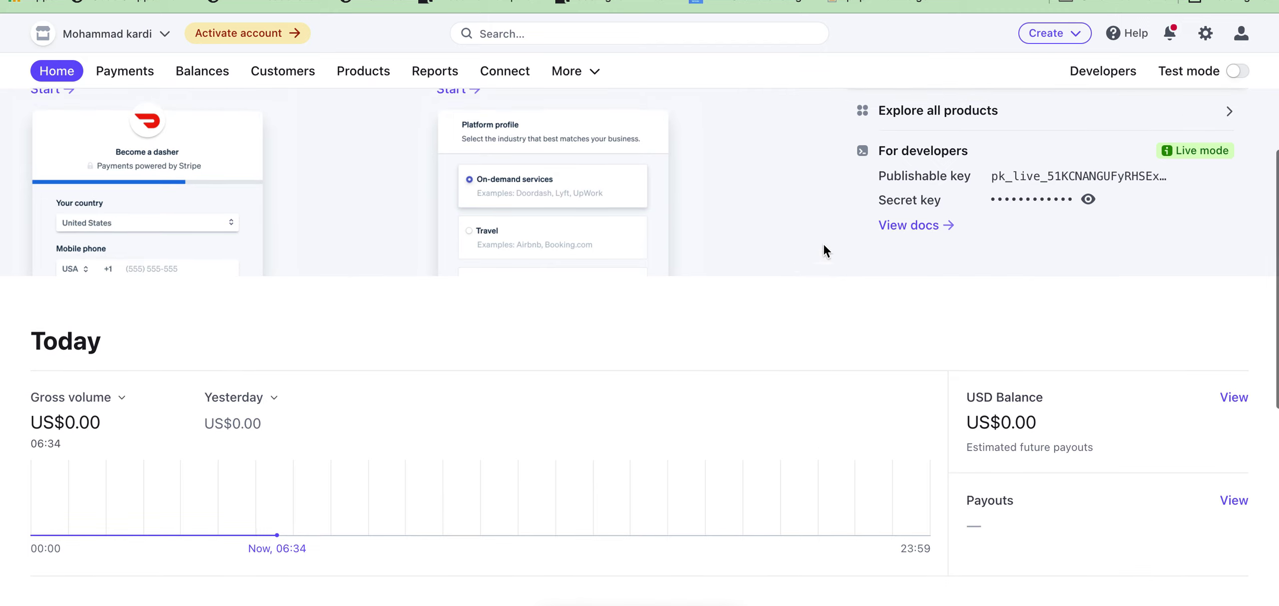
Step: Turn on Stripe's Test mode and copy the test publishable key under For developers
{"action": "left_click", "coordinate": [1237, 71]}
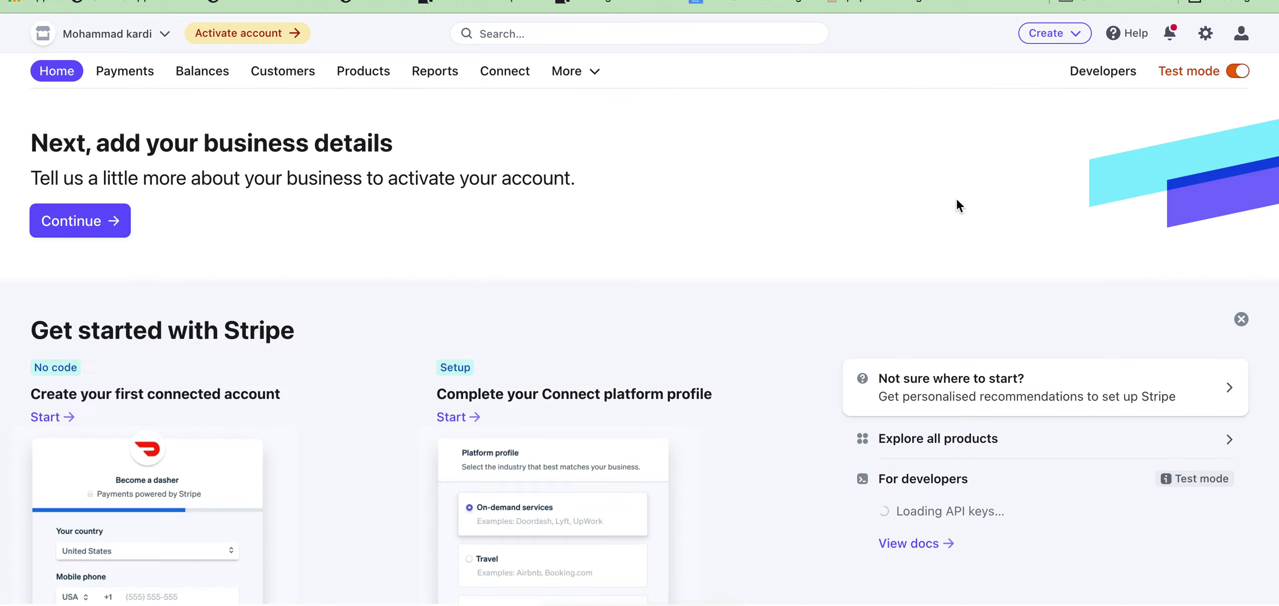
{"action": "scroll", "coordinate": [957, 199], "scroll_direction": "down", "scroll_amount": 5}
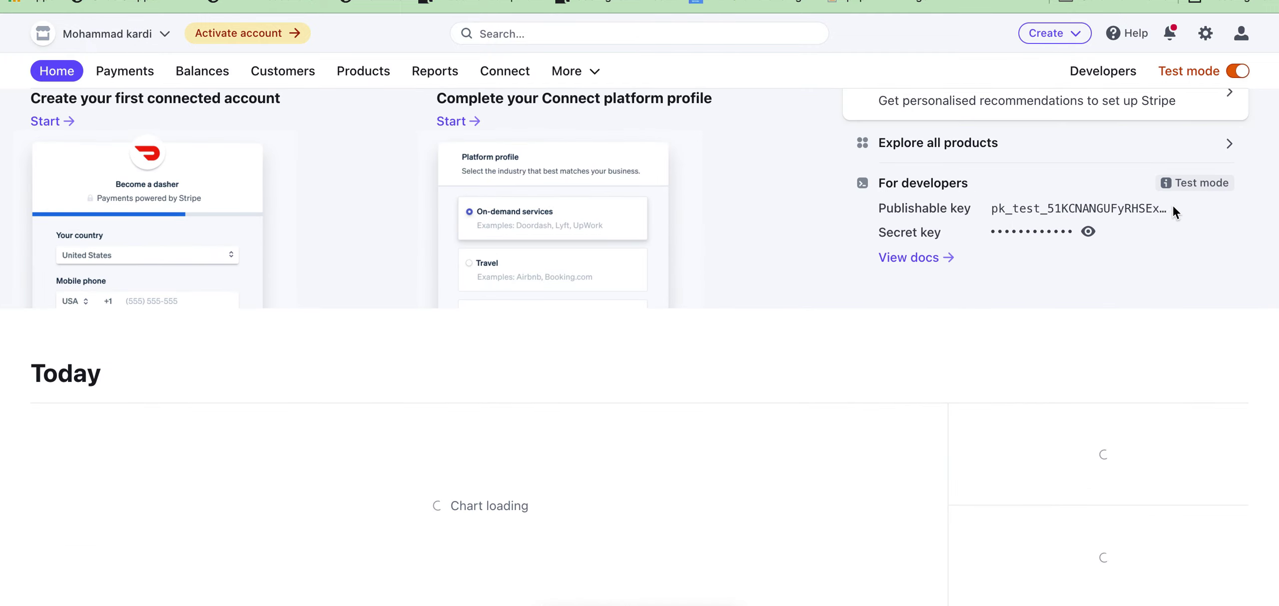
{"action": "left_click", "coordinate": [1123, 210]}
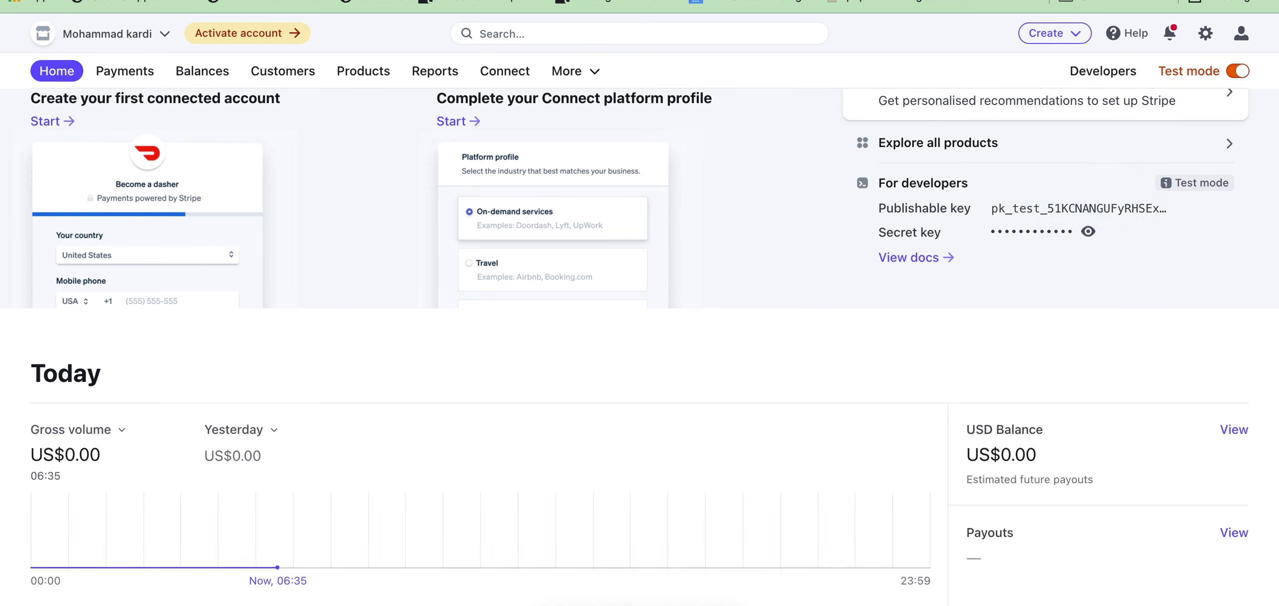
{"action": "key", "text": "ctrl+Tab"}
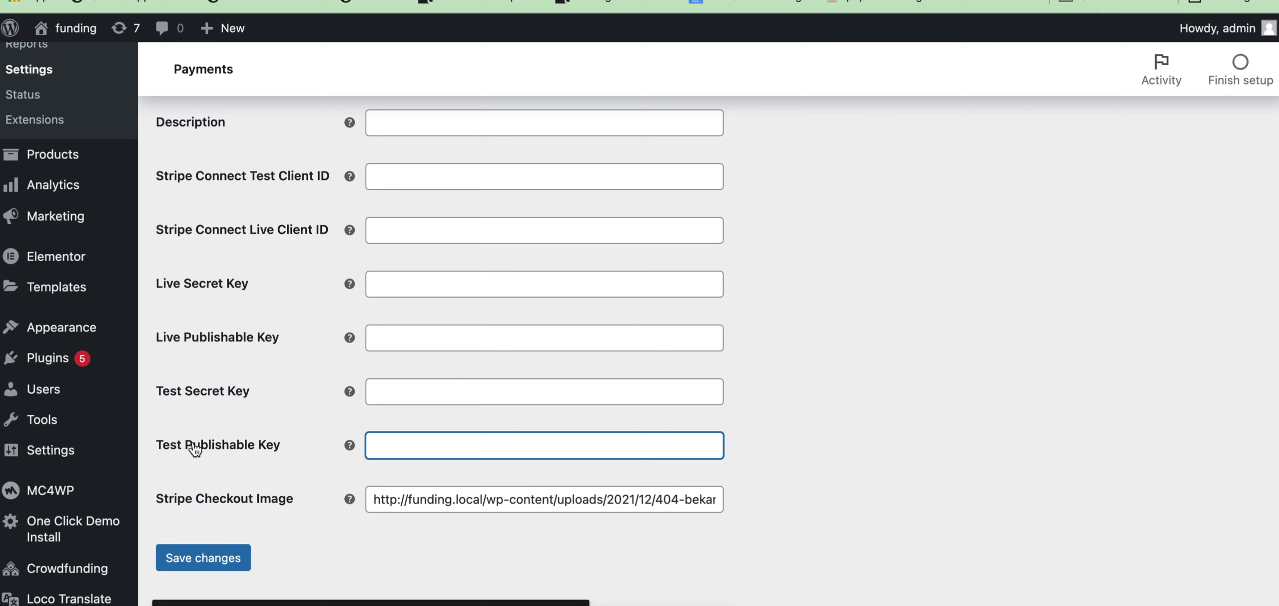
Step: Paste the Stripe test publishable key into the Test Publishable Key field and check it
{"action": "left_click", "coordinate": [410, 445]}
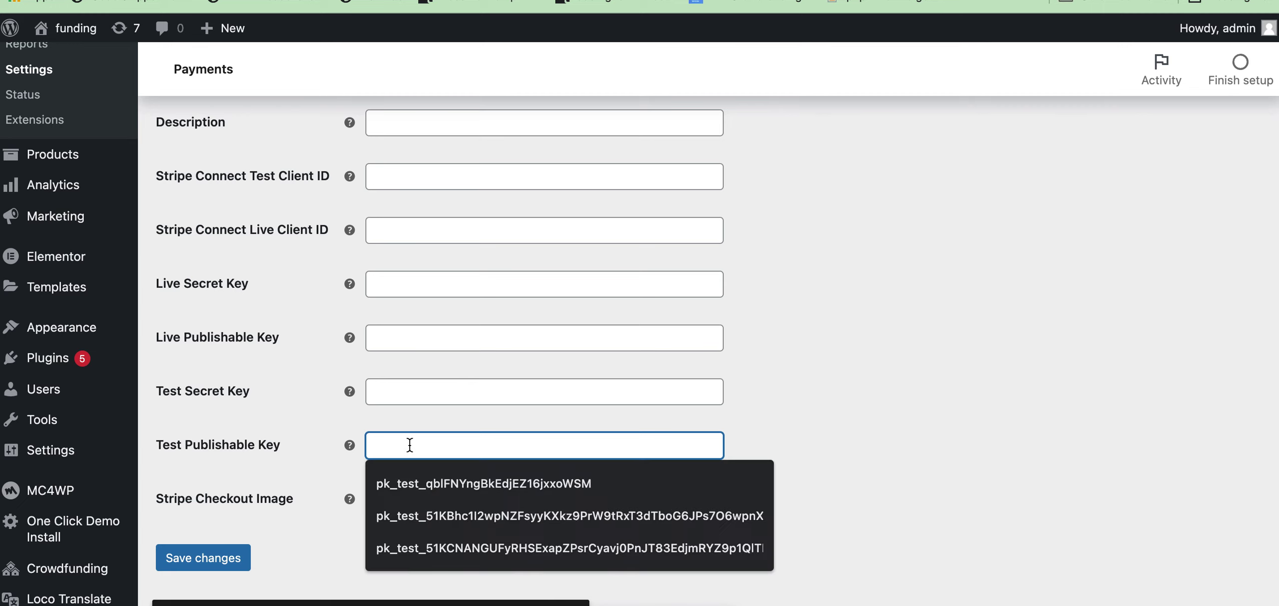
{"action": "key", "text": "ctrl+v"}
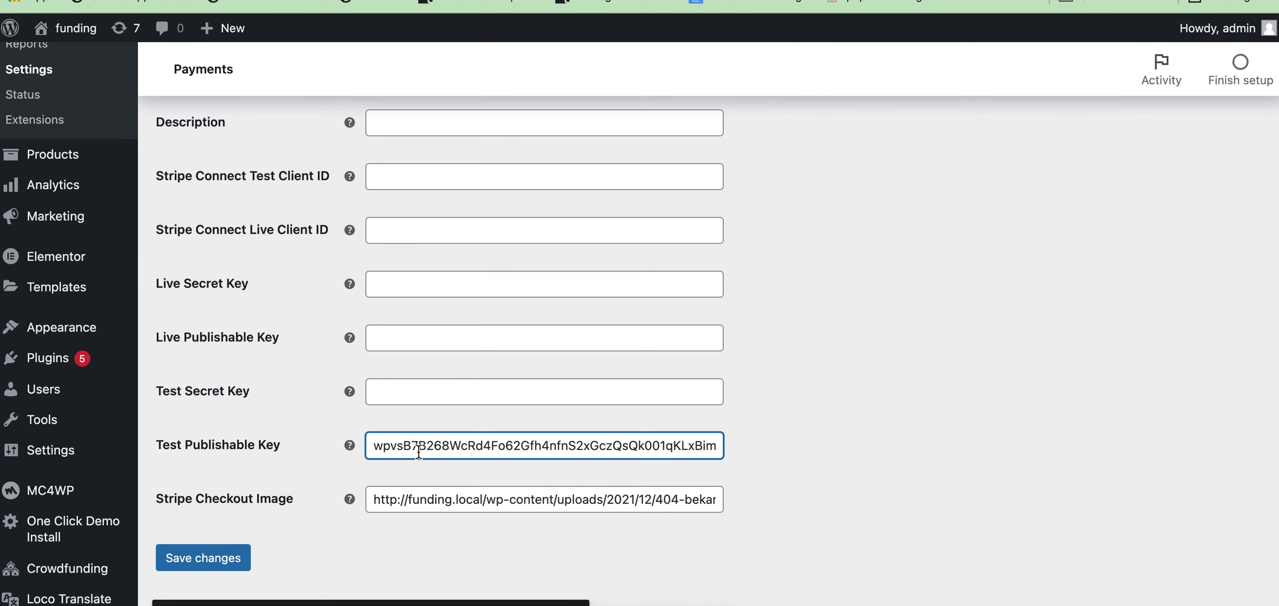
{"action": "key", "text": "Left"}
{"action": "key", "text": "Left"}
{"action": "key", "text": "Left"}
{"action": "key", "text": "Left"}
{"action": "key", "text": "Left"}
{"action": "key", "text": "Left"}
{"action": "key", "text": "Left"}
{"action": "key", "text": "Left"}
{"action": "key", "text": "Left"}
{"action": "key", "text": "Left"}
{"action": "key", "text": "Left"}
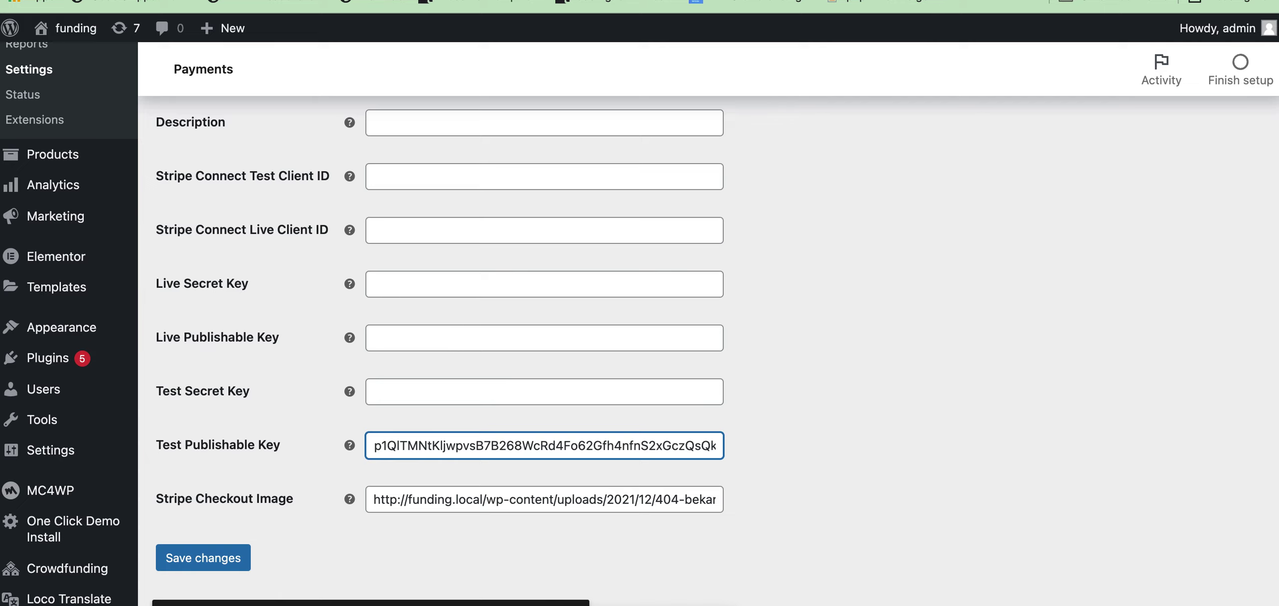
{"action": "left_click", "coordinate": [416, 446]}
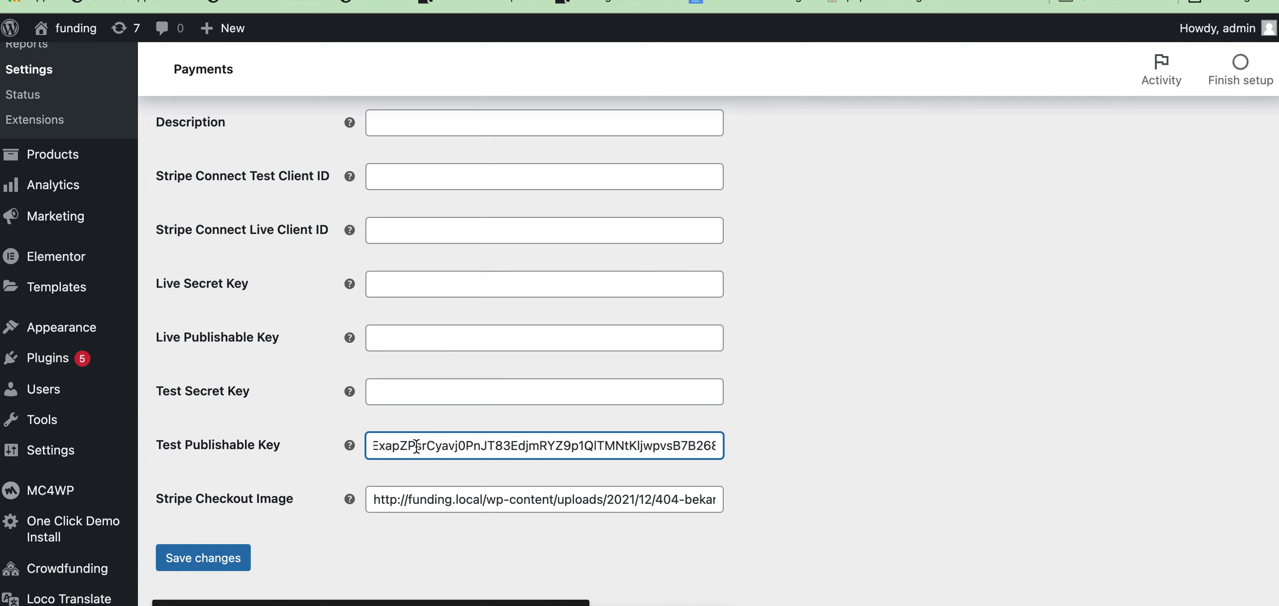
{"action": "key", "text": "Home"}
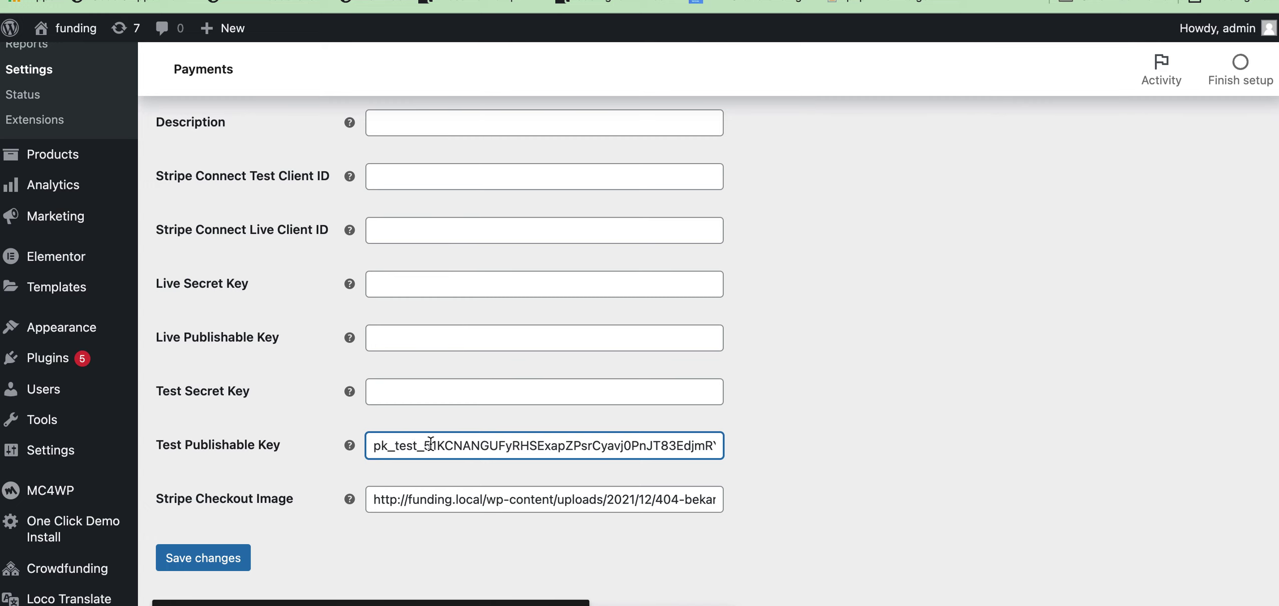
{"action": "key", "text": "super+a"}
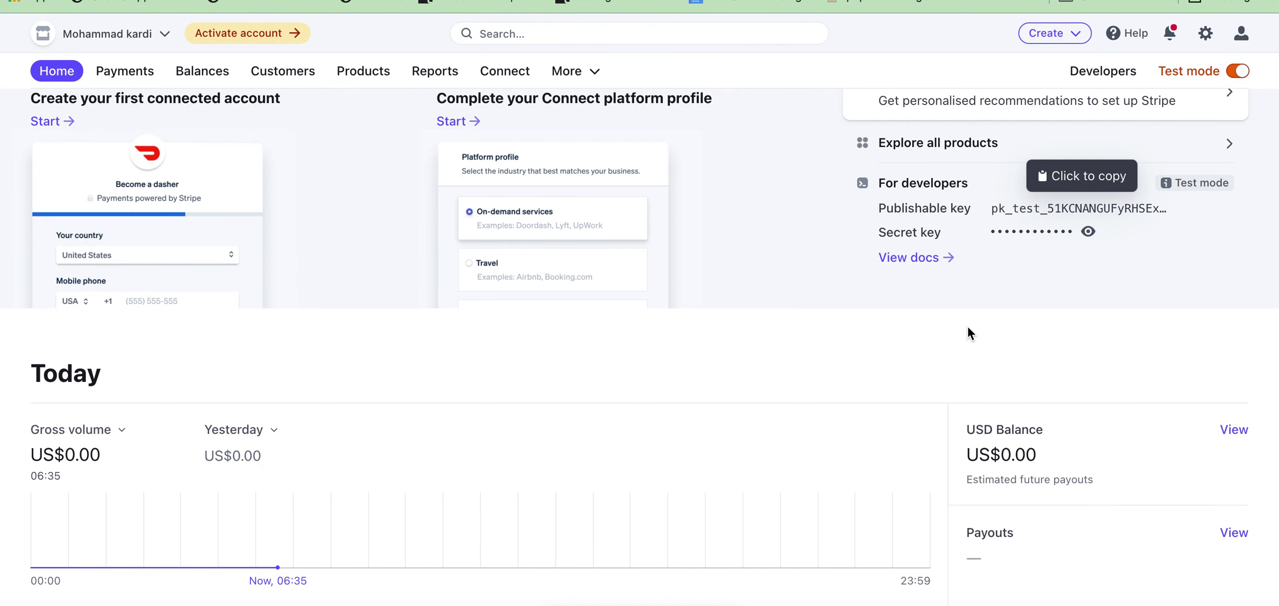
Step: Reveal the hidden test Secret key with its eye icon and copy it
{"action": "left_click", "coordinate": [1088, 230]}
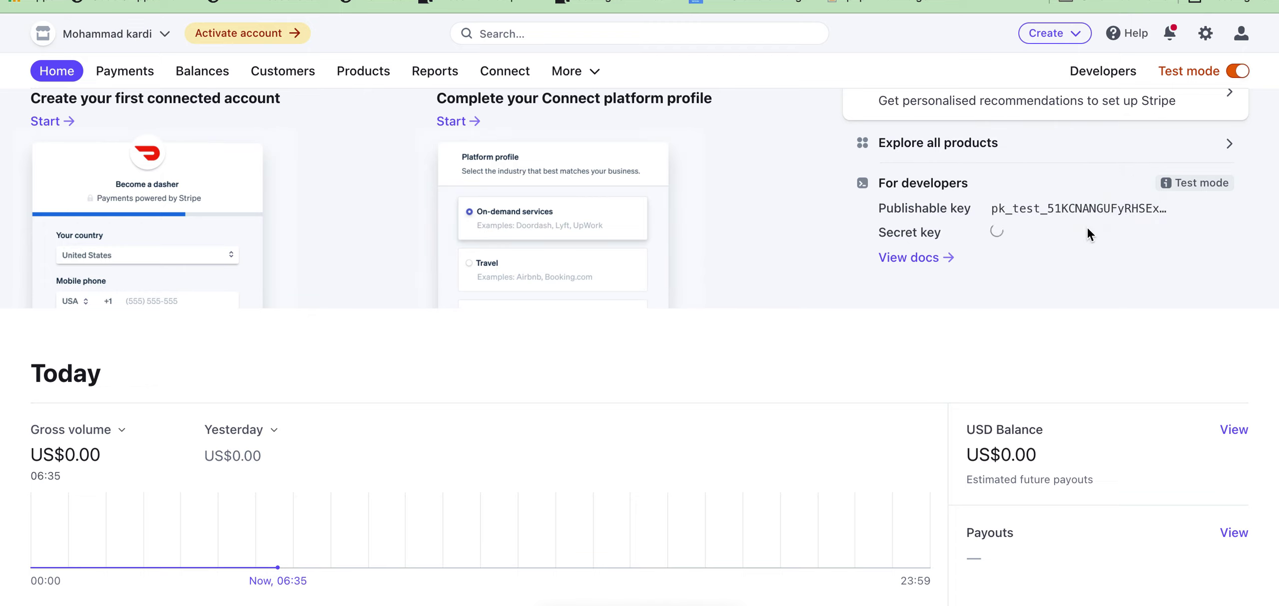
{"action": "left_click", "coordinate": [1043, 235]}
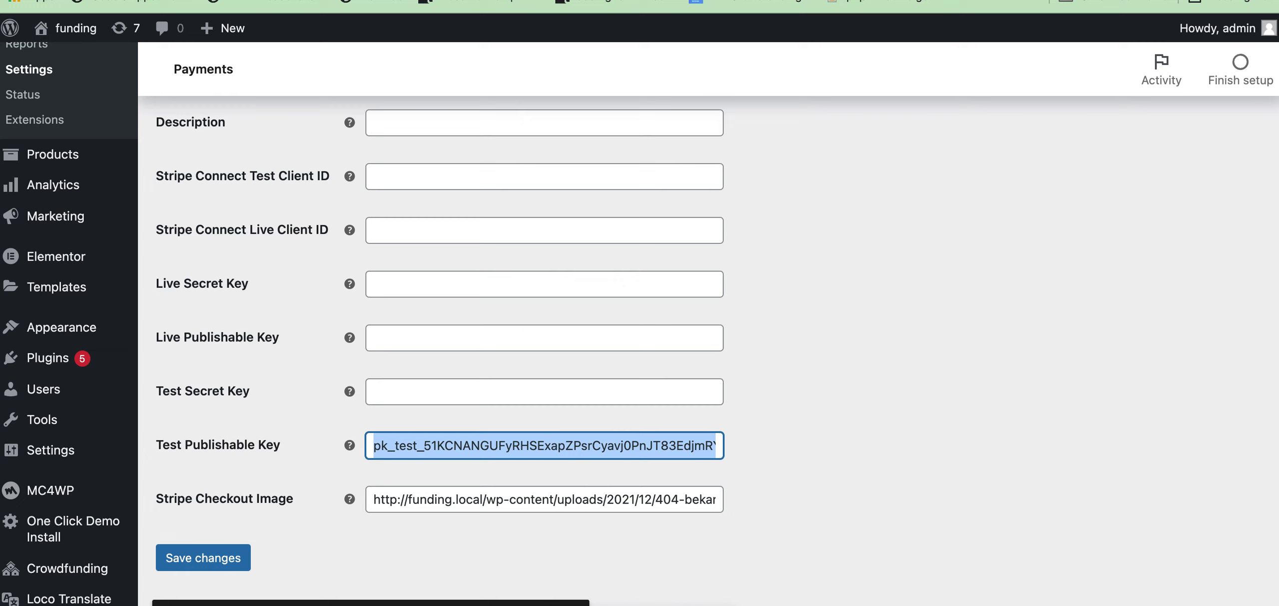
Step: Paste the test secret key into the Test Secret Key field, then return to Stripe
{"action": "left_click", "coordinate": [477, 396]}
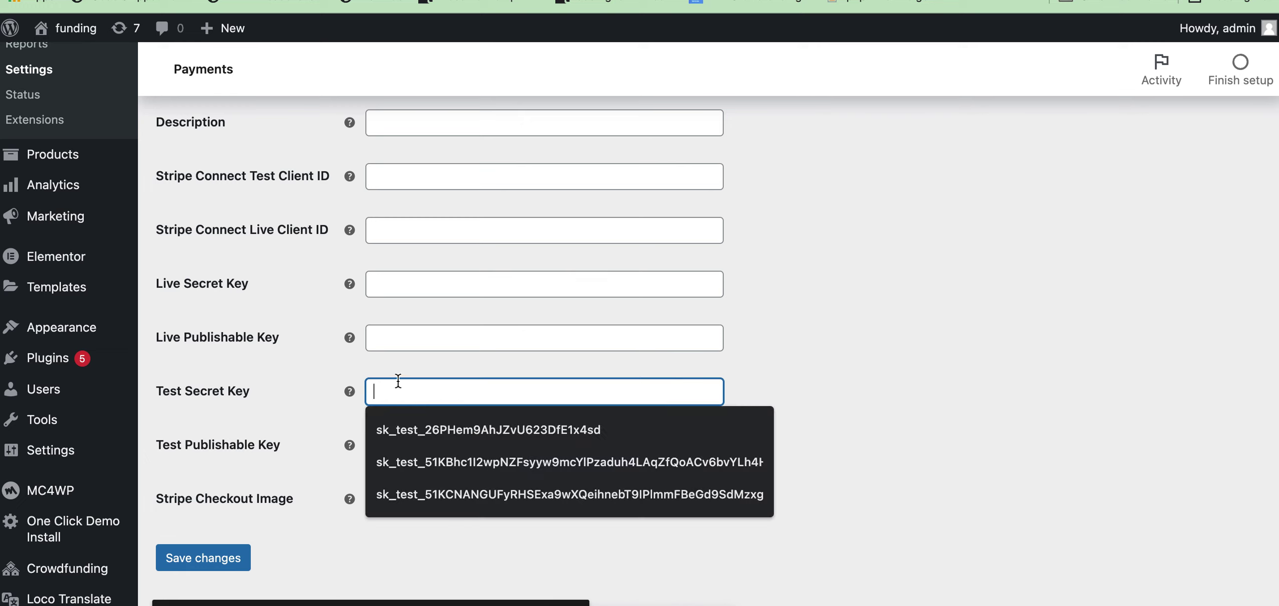
{"action": "key", "text": "super+v"}
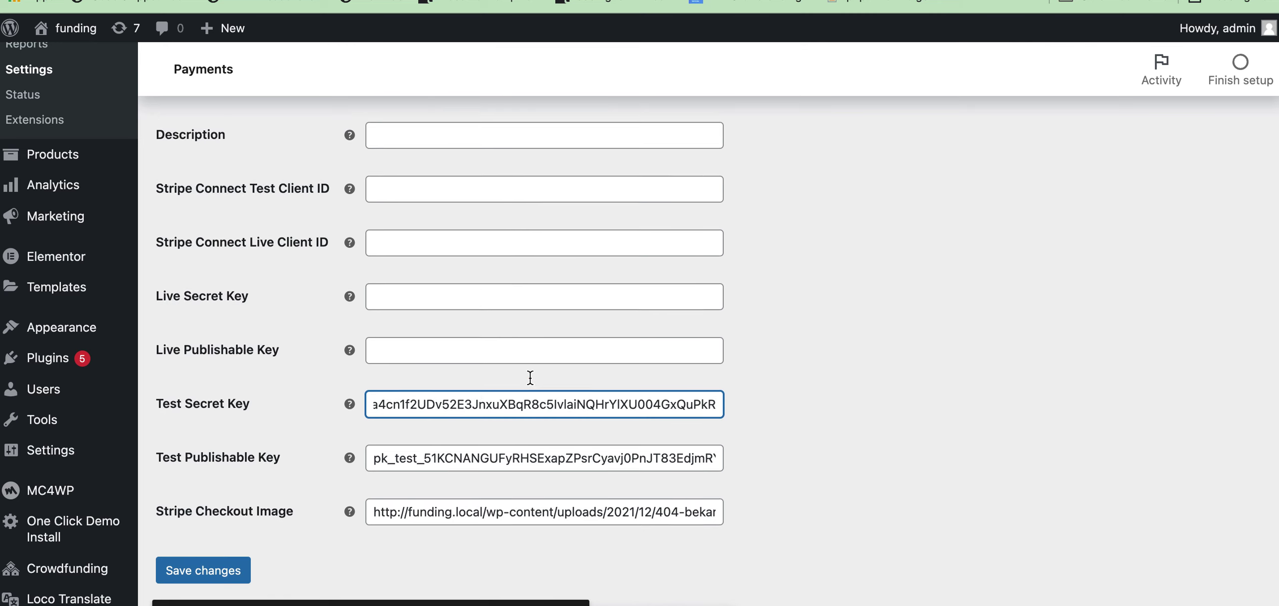
{"action": "scroll", "coordinate": [529, 382], "scroll_direction": "up", "scroll_amount": 3}
{"action": "scroll", "coordinate": [530, 378], "scroll_direction": "up", "scroll_amount": 1}
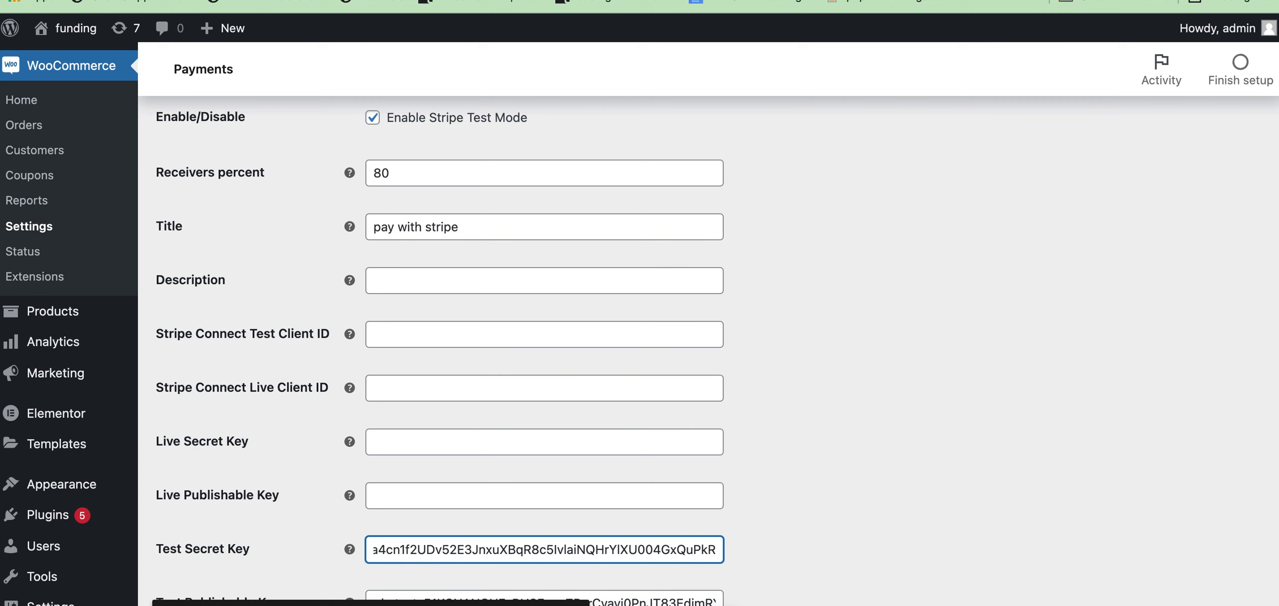
{"action": "key", "text": "ctrl+Tab"}
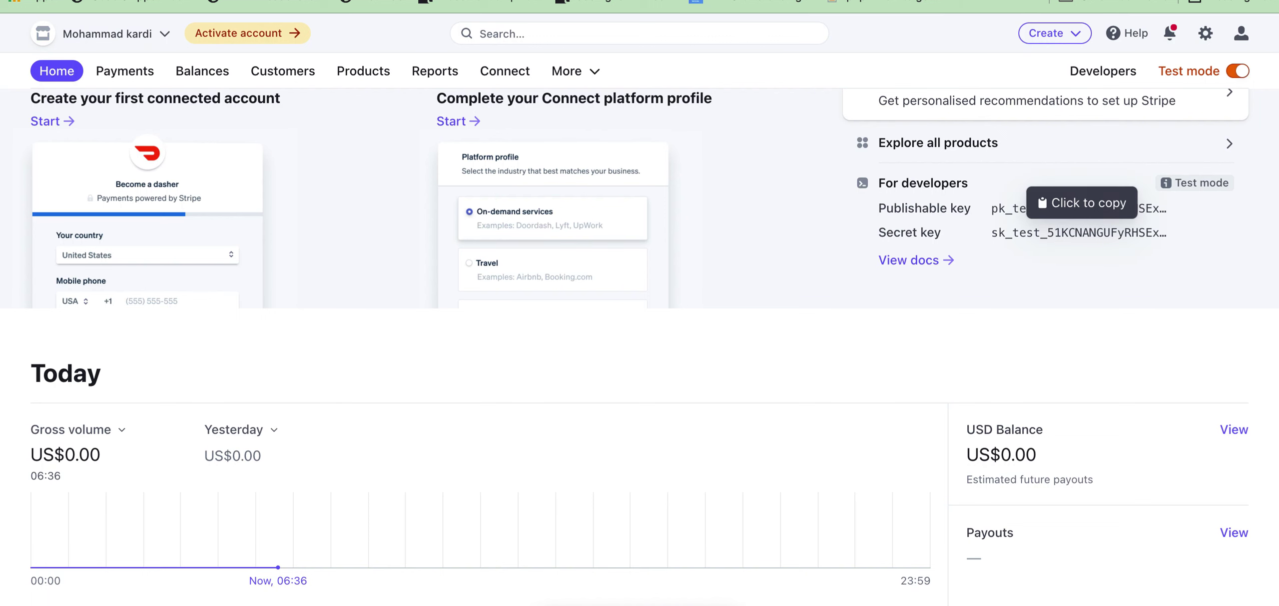
Step: From the Settings gear, open Connect settings under Product settings
{"action": "left_click", "coordinate": [1206, 34]}
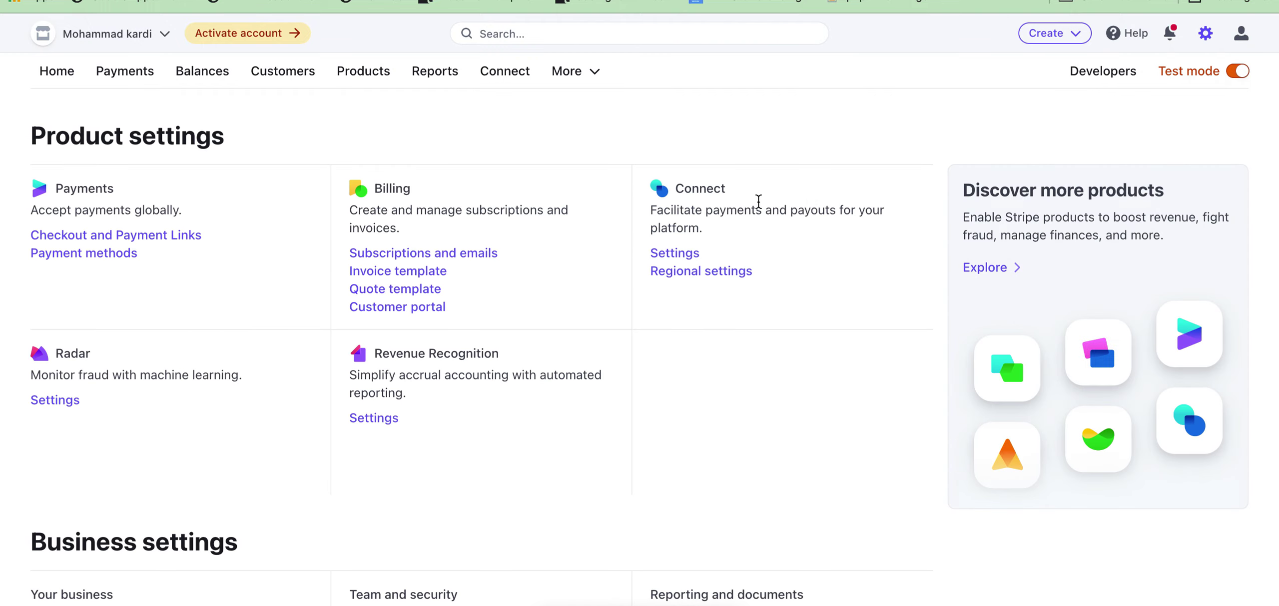
{"action": "left_click_drag", "start_coordinate": [735, 190], "coordinate": [681, 186]}
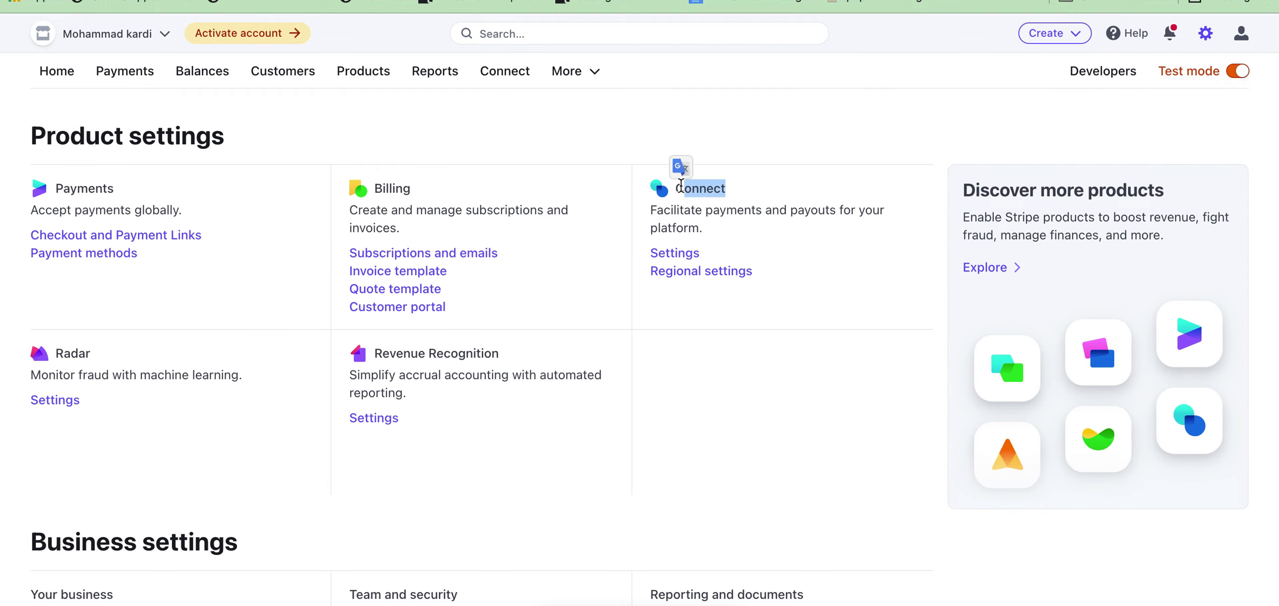
{"action": "left_click", "coordinate": [676, 255]}
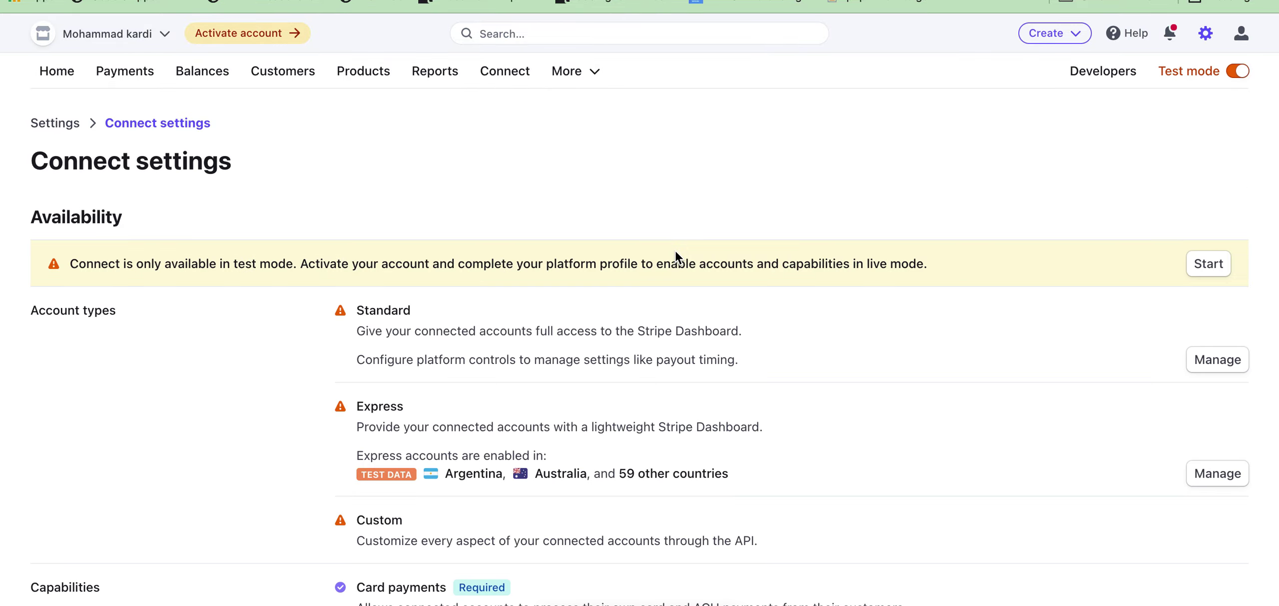
Step: Scroll to the Connect Integration section and select the Test mode client ID
{"action": "scroll", "coordinate": [675, 254], "scroll_direction": "down", "scroll_amount": 20}
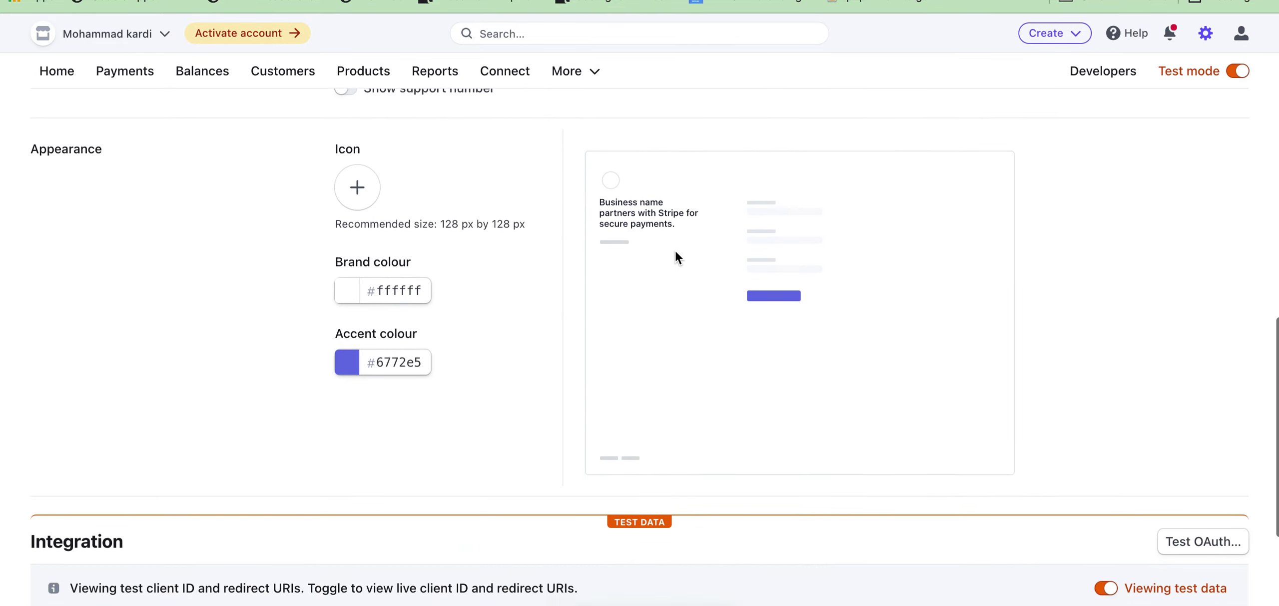
{"action": "scroll", "coordinate": [676, 253], "scroll_direction": "down", "scroll_amount": 4}
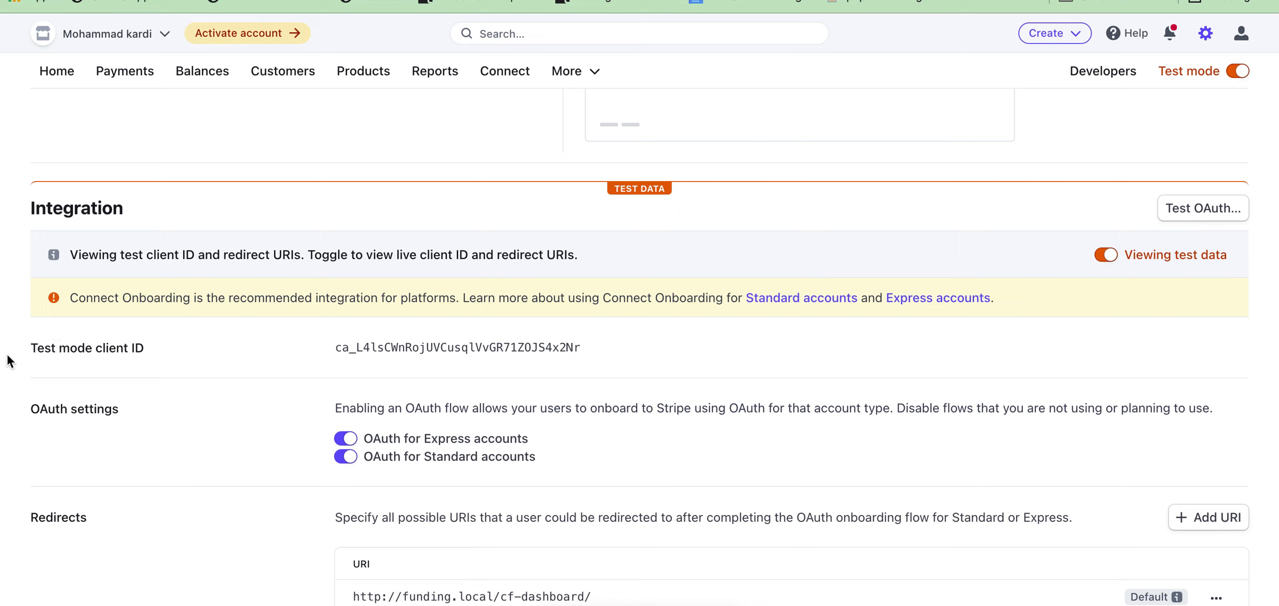
{"action": "left_click_drag", "start_coordinate": [29, 348], "coordinate": [145, 349]}
{"action": "double_click", "coordinate": [485, 348]}
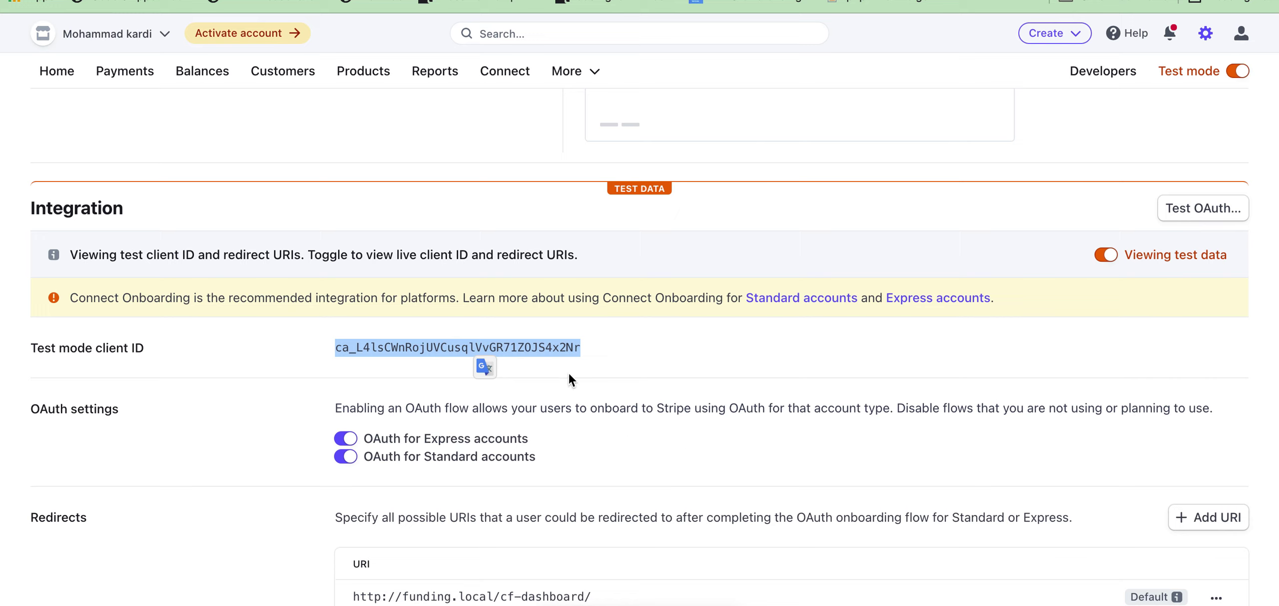
{"action": "left_click", "coordinate": [610, 391]}
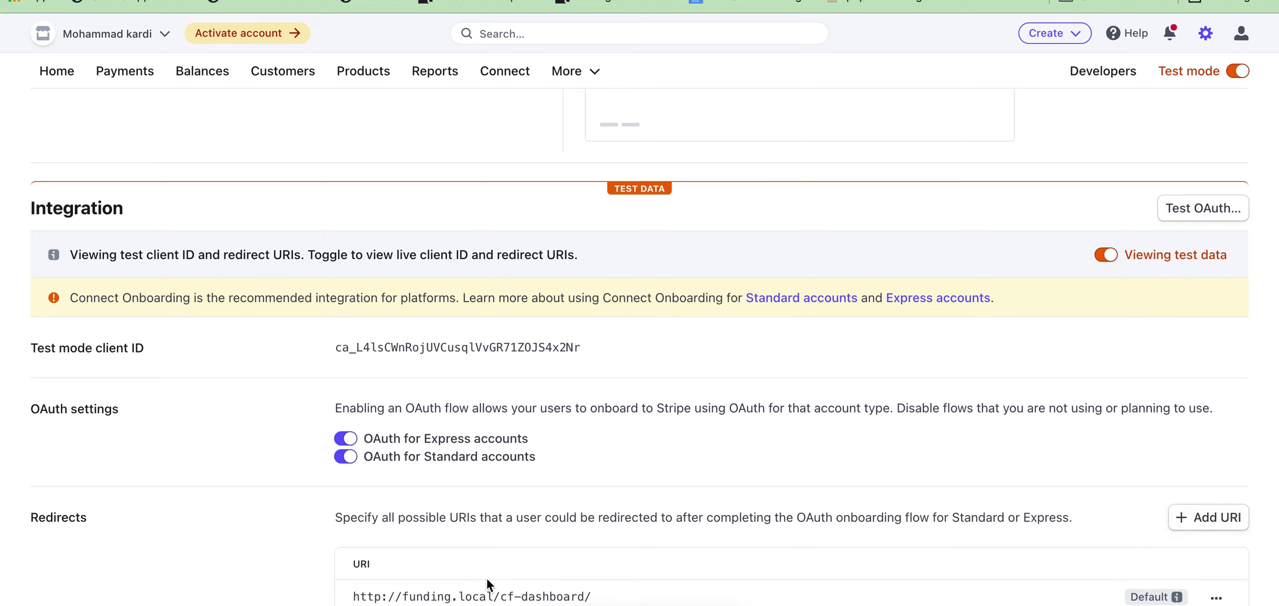
Step: Highlight the full cf-dashboard redirect URI listed under Redirects
{"action": "left_click_drag", "start_coordinate": [619, 596], "coordinate": [496, 591]}
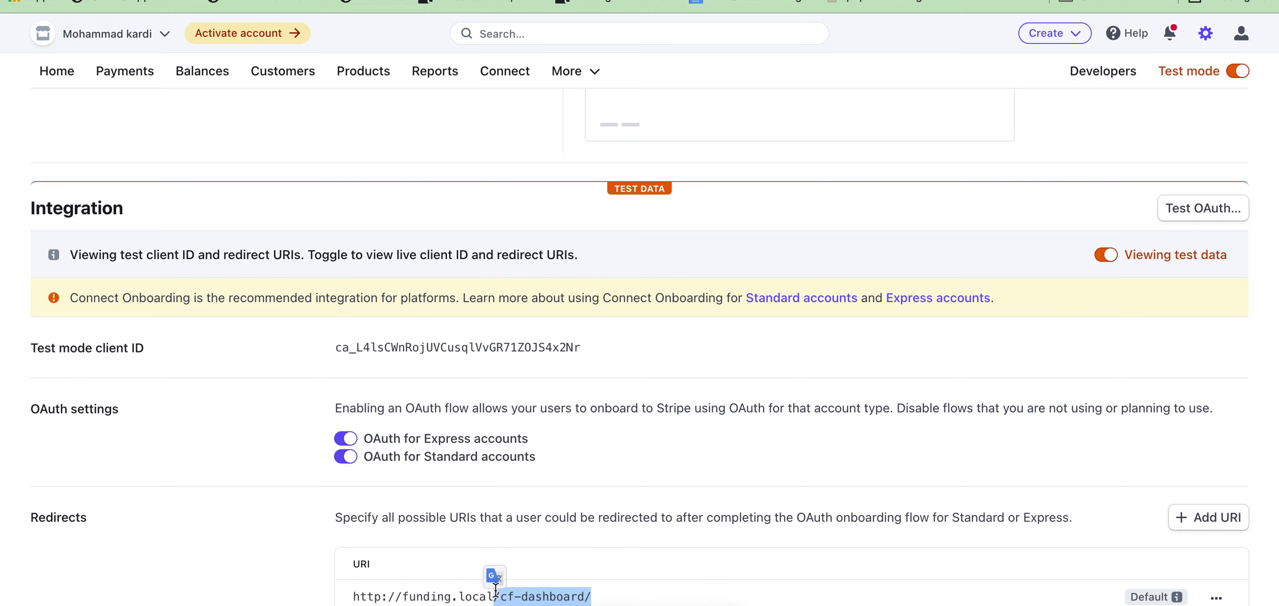
{"action": "left_click", "coordinate": [453, 591]}
{"action": "scroll", "coordinate": [731, 439], "scroll_direction": "up", "scroll_amount": 3}
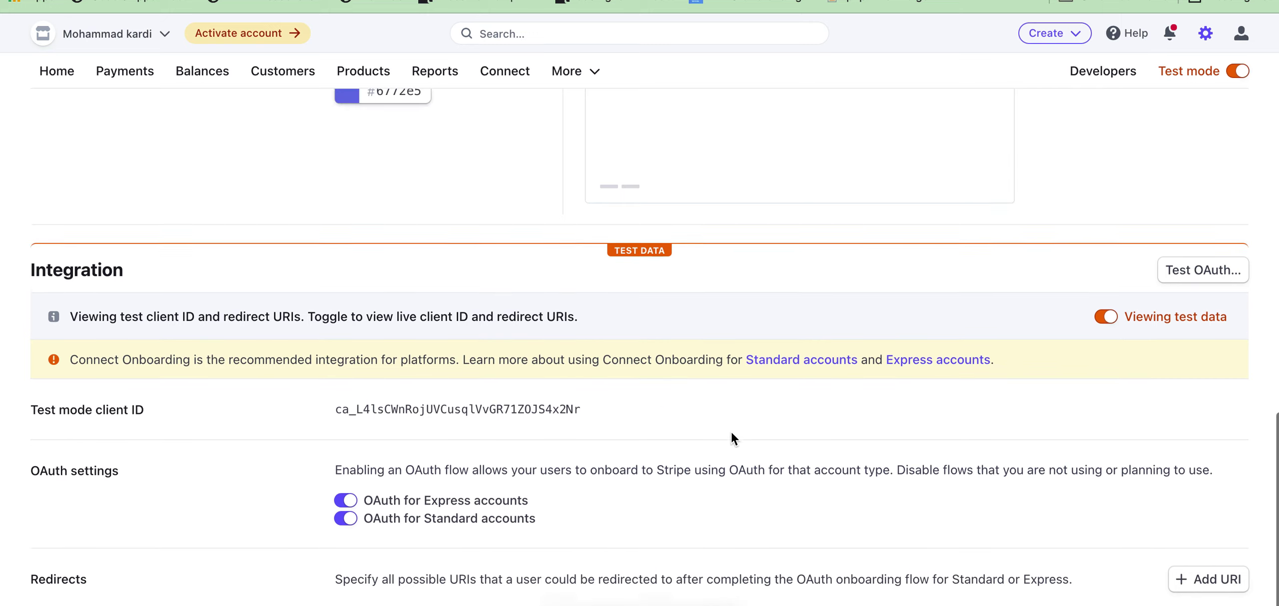
{"action": "scroll", "coordinate": [732, 439], "scroll_direction": "down", "scroll_amount": 3}
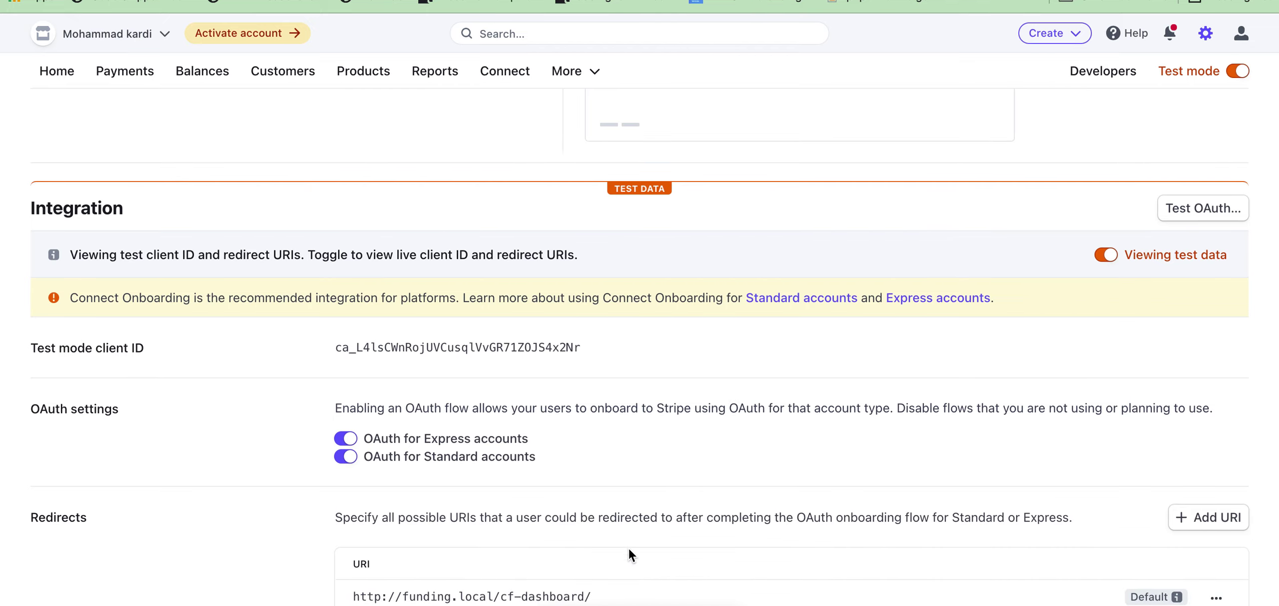
{"action": "left_click_drag", "start_coordinate": [608, 597], "coordinate": [371, 574]}
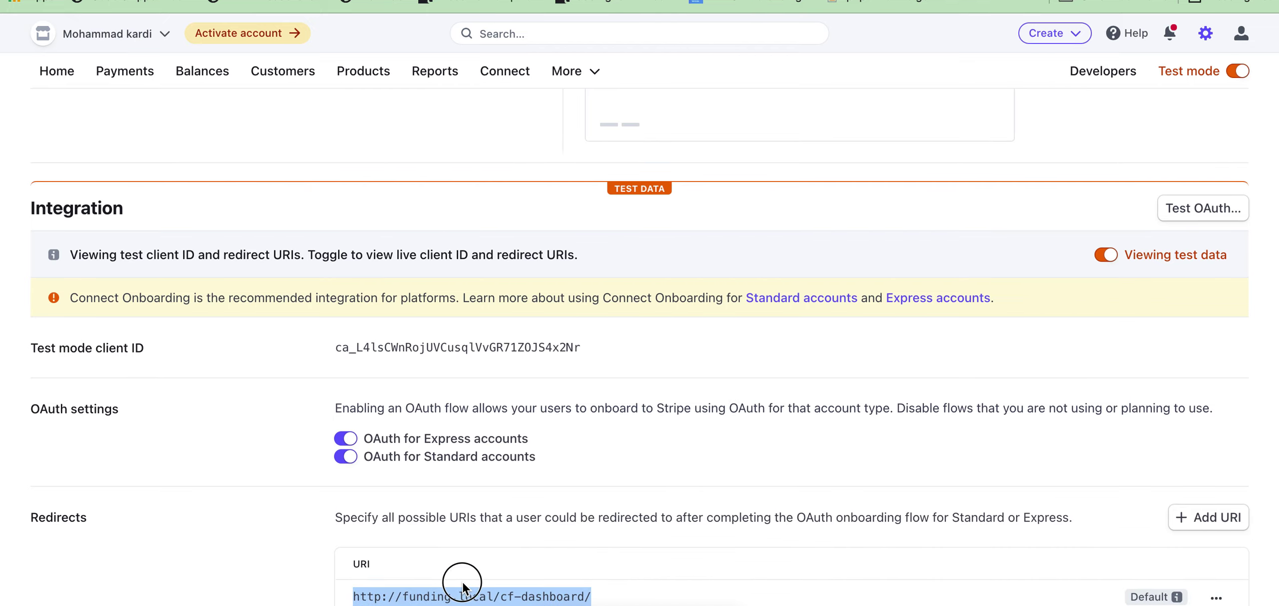
{"action": "left_click", "coordinate": [756, 355]}
Step: Paste the Connect client ID into Stripe Connect Test Client ID and save the payment settings
{"action": "key", "text": "ctrl+Tab"}
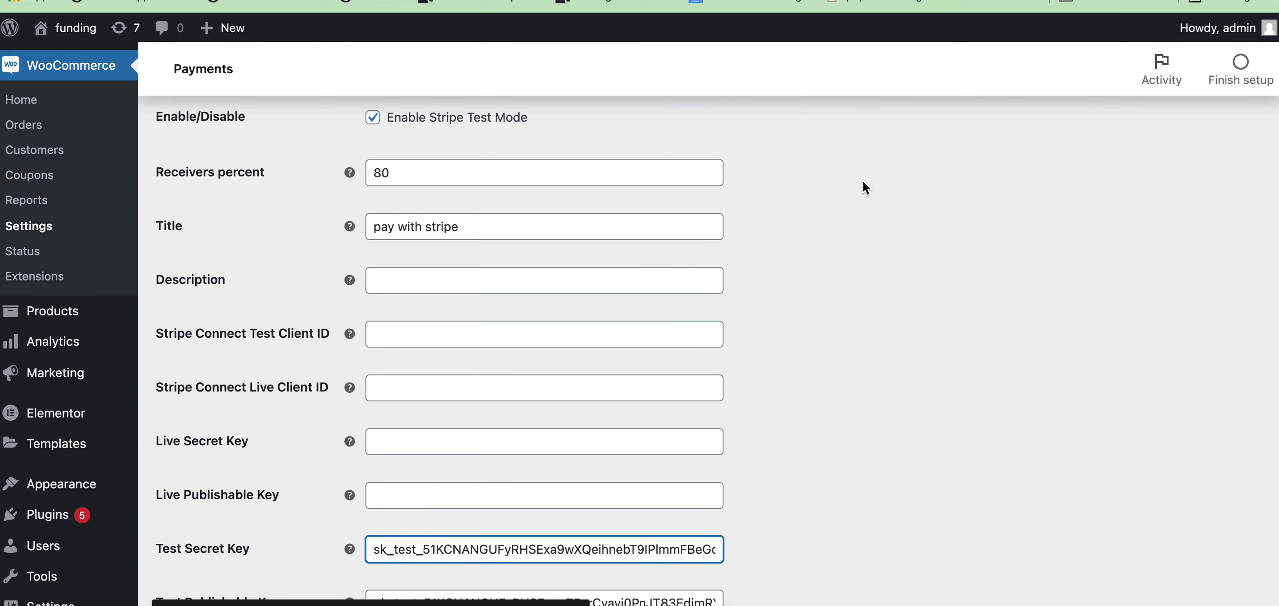
{"action": "scroll", "coordinate": [866, 186], "scroll_direction": "down", "scroll_amount": 2}
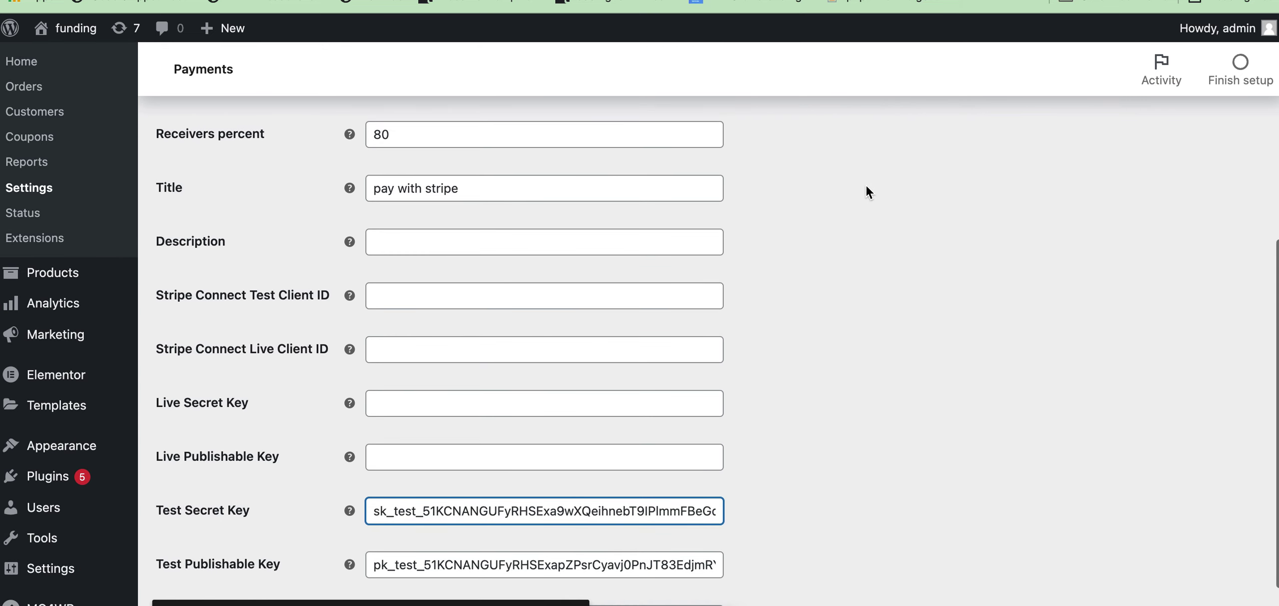
{"action": "left_click", "coordinate": [423, 295]}
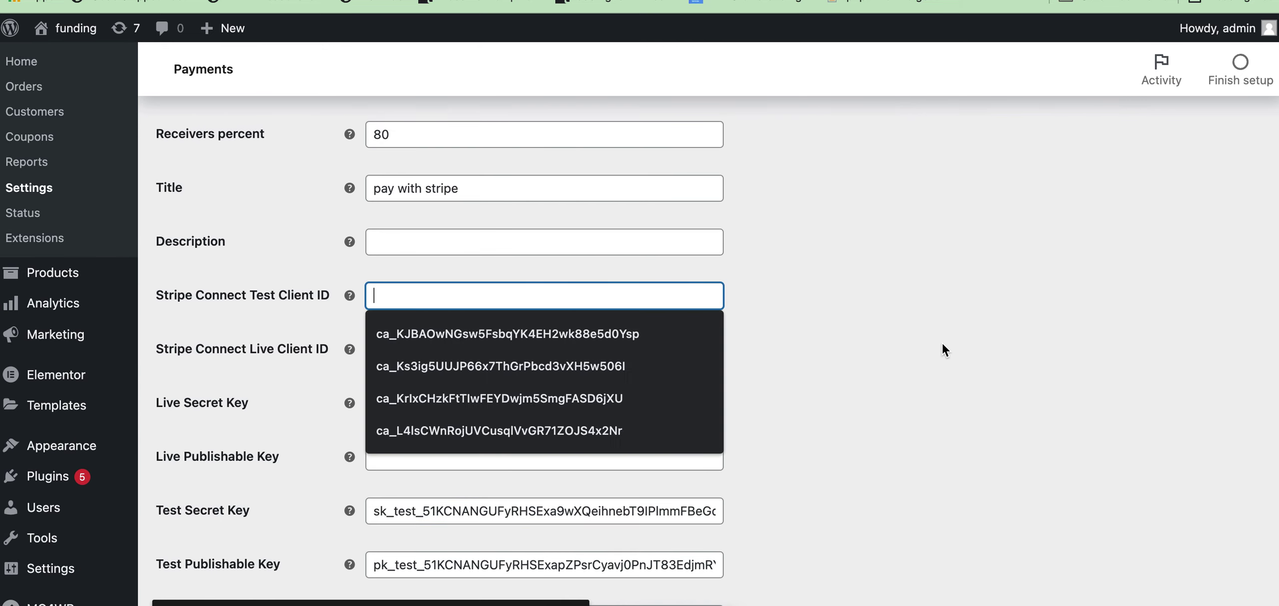
{"action": "type", "text": "ca_L4lsCWnRojUVCusqIVvGR71ZOJS4x2Nr"}
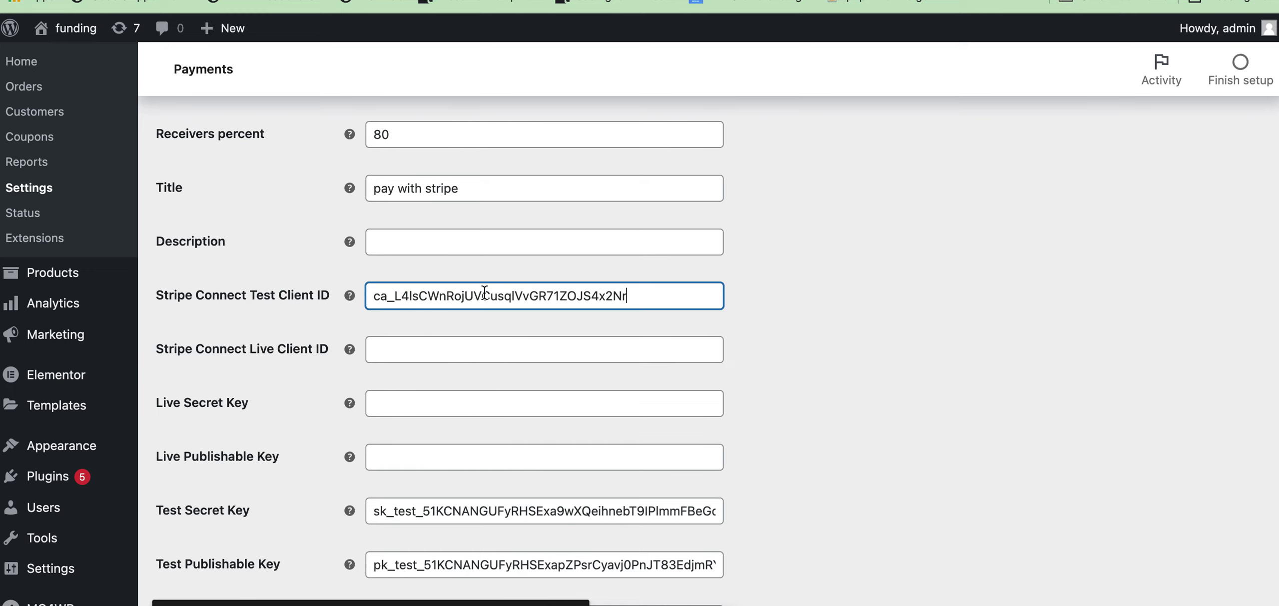
{"action": "key", "text": "Return"}
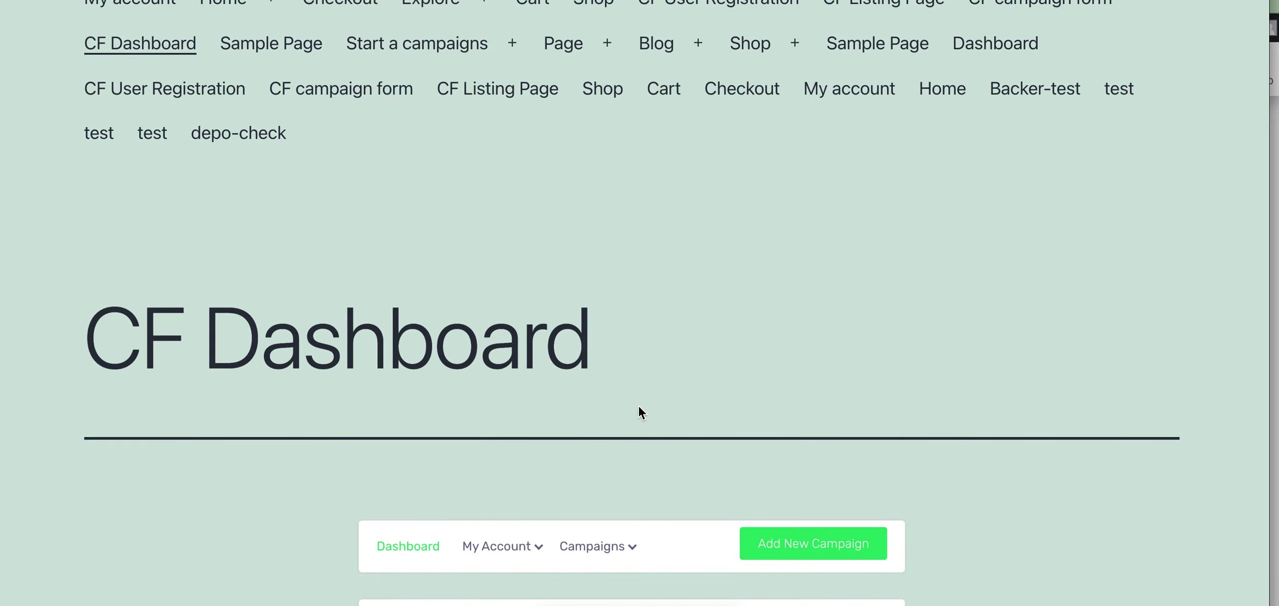
Step: Scroll the CF Dashboard profile down to Payment Info and its Connect with Stripe button
{"action": "scroll", "coordinate": [651, 365], "scroll_direction": "down", "scroll_amount": 10}
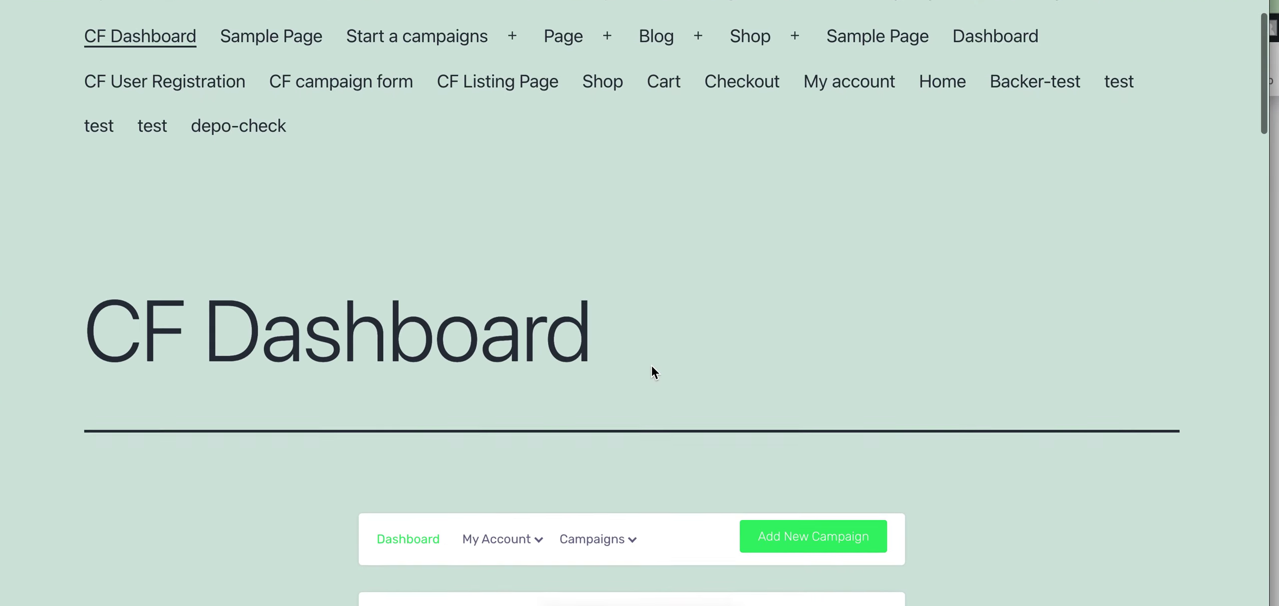
{"action": "scroll", "coordinate": [652, 367], "scroll_direction": "down", "scroll_amount": 10}
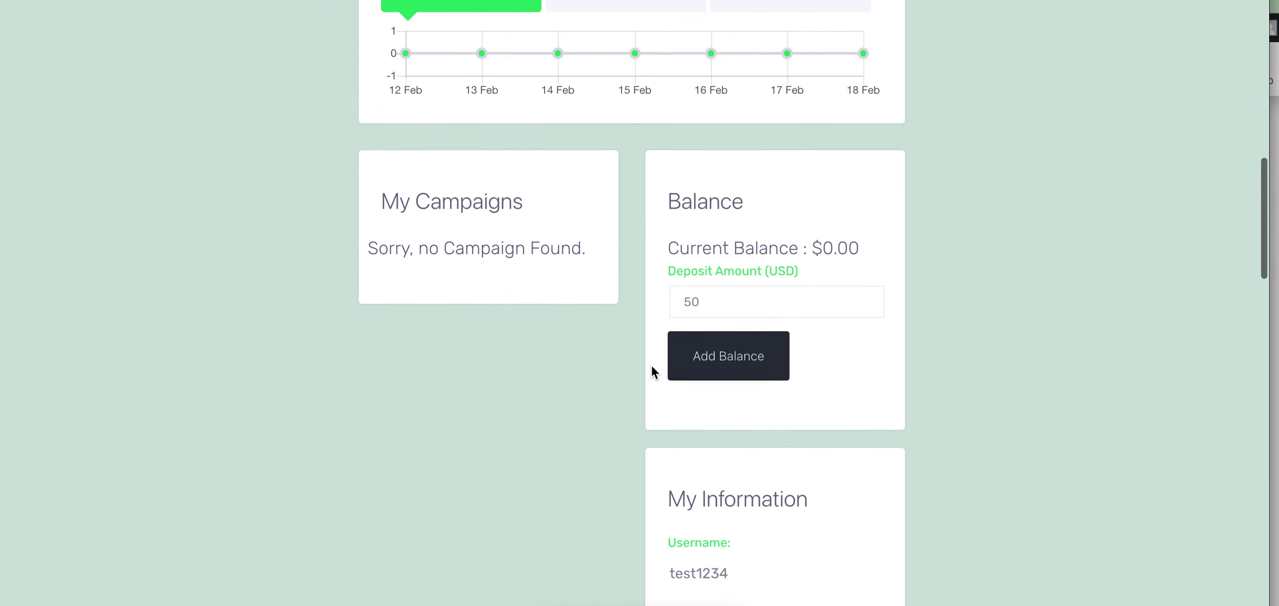
{"action": "scroll", "coordinate": [651, 365], "scroll_direction": "down", "scroll_amount": 5}
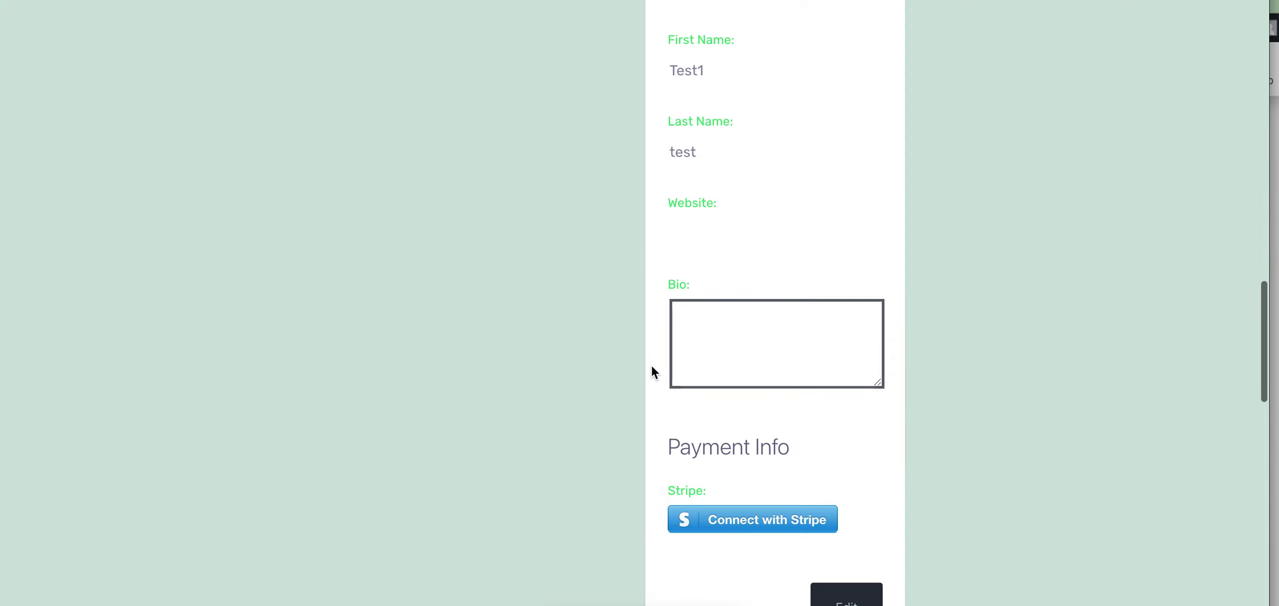
{"action": "scroll", "coordinate": [652, 366], "scroll_direction": "up", "scroll_amount": 1}
{"action": "scroll", "coordinate": [460, 360], "scroll_direction": "up", "scroll_amount": 5}
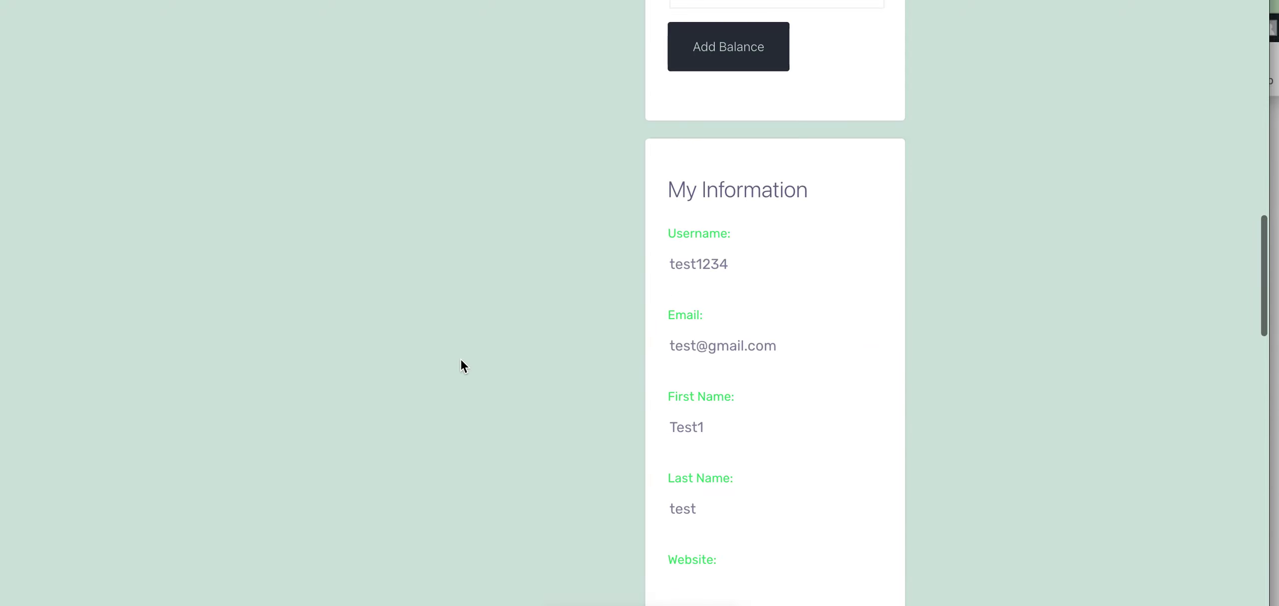
{"action": "scroll", "coordinate": [461, 359], "scroll_direction": "down", "scroll_amount": 8}
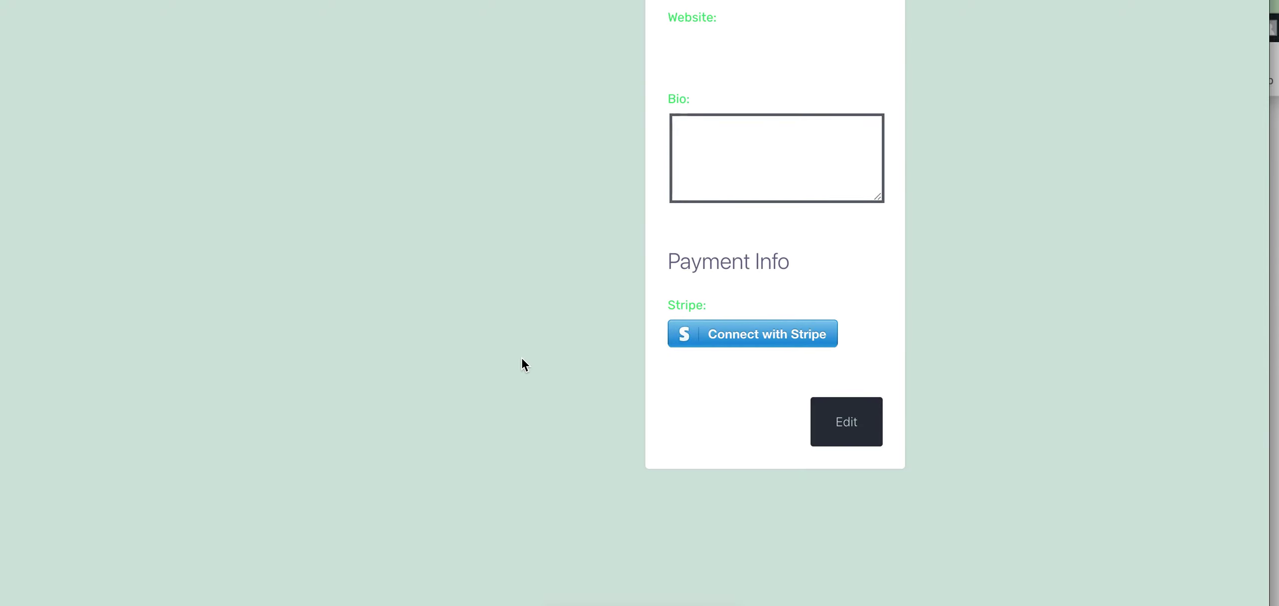
{"action": "scroll", "coordinate": [357, 246], "scroll_direction": "up", "scroll_amount": 15}
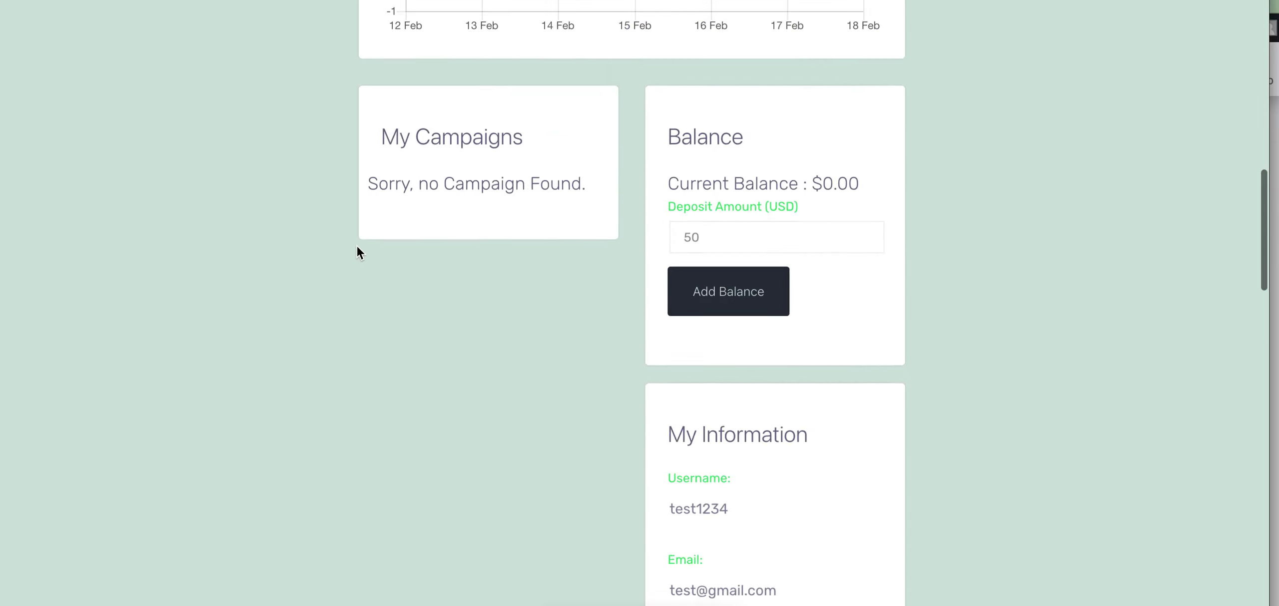
{"action": "scroll", "coordinate": [506, 306], "scroll_direction": "down", "scroll_amount": 3}
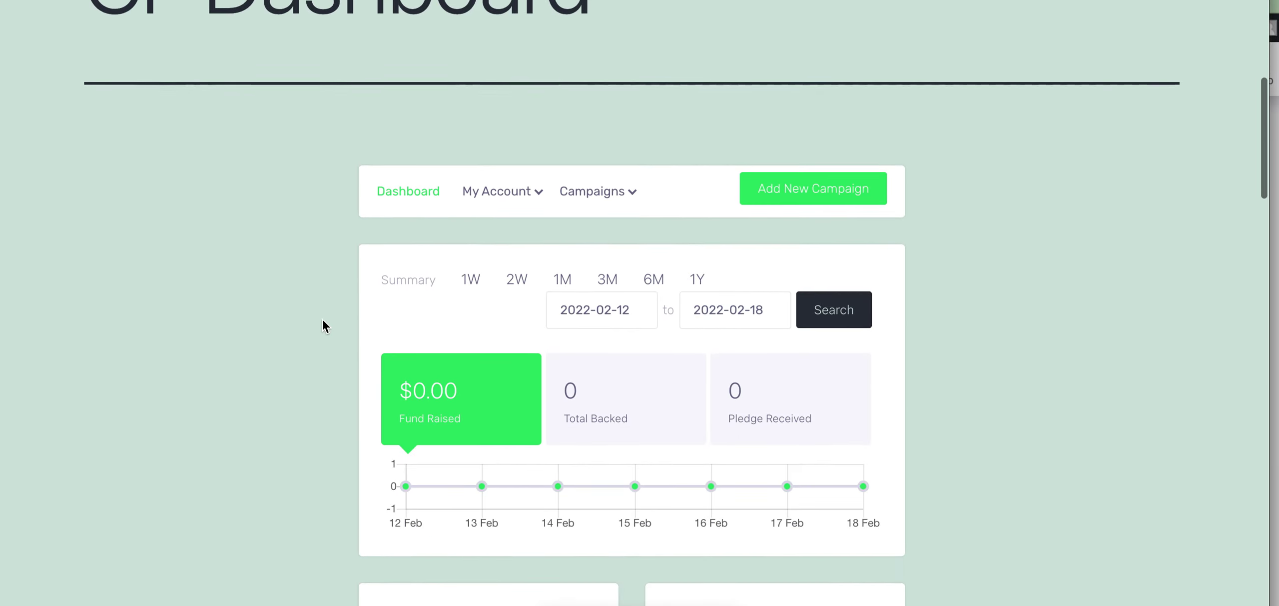
{"action": "scroll", "coordinate": [293, 330], "scroll_direction": "down", "scroll_amount": 5}
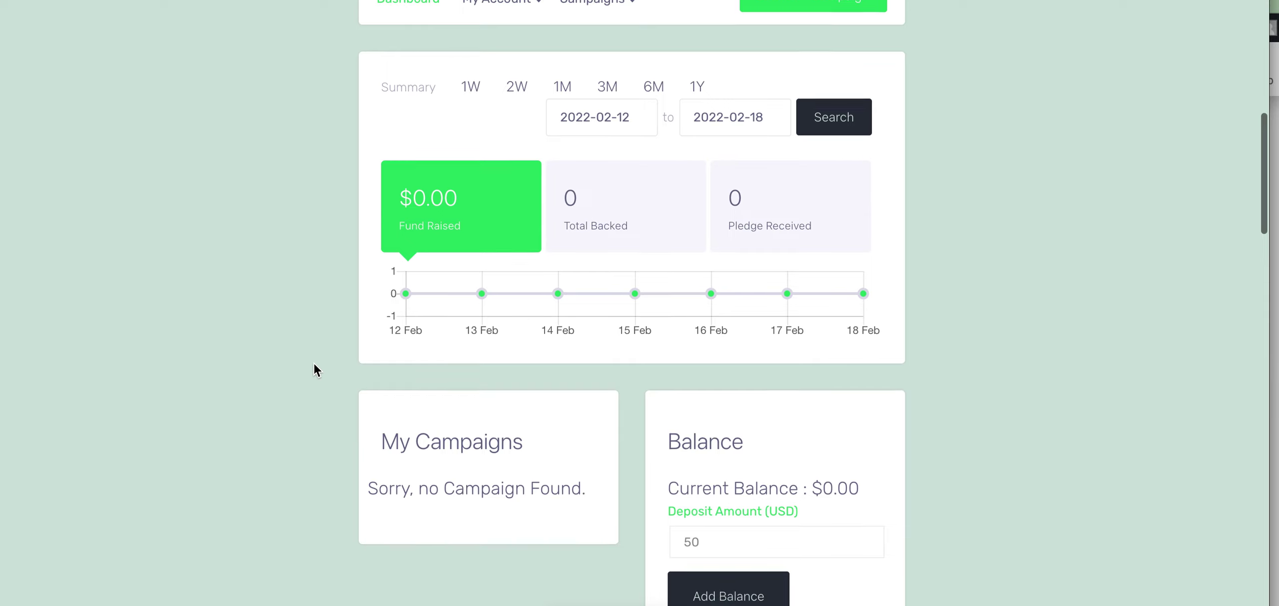
{"action": "scroll", "coordinate": [313, 363], "scroll_direction": "down", "scroll_amount": 8}
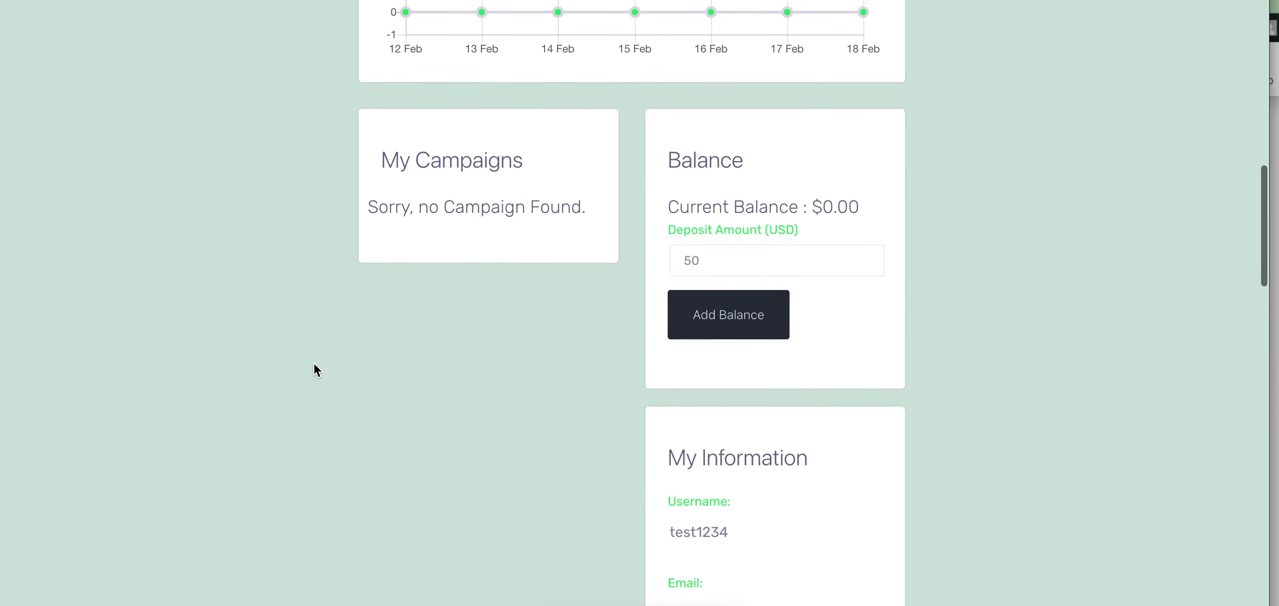
{"action": "scroll", "coordinate": [314, 370], "scroll_direction": "down", "scroll_amount": 3}
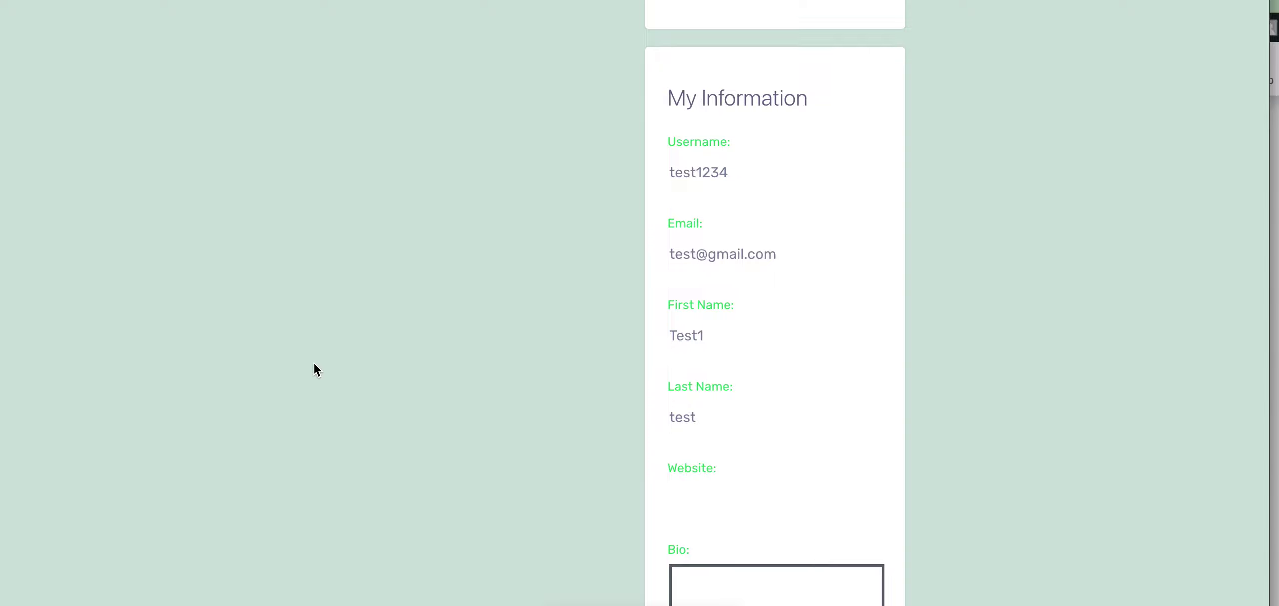
{"action": "scroll", "coordinate": [380, 362], "scroll_direction": "down", "scroll_amount": 4}
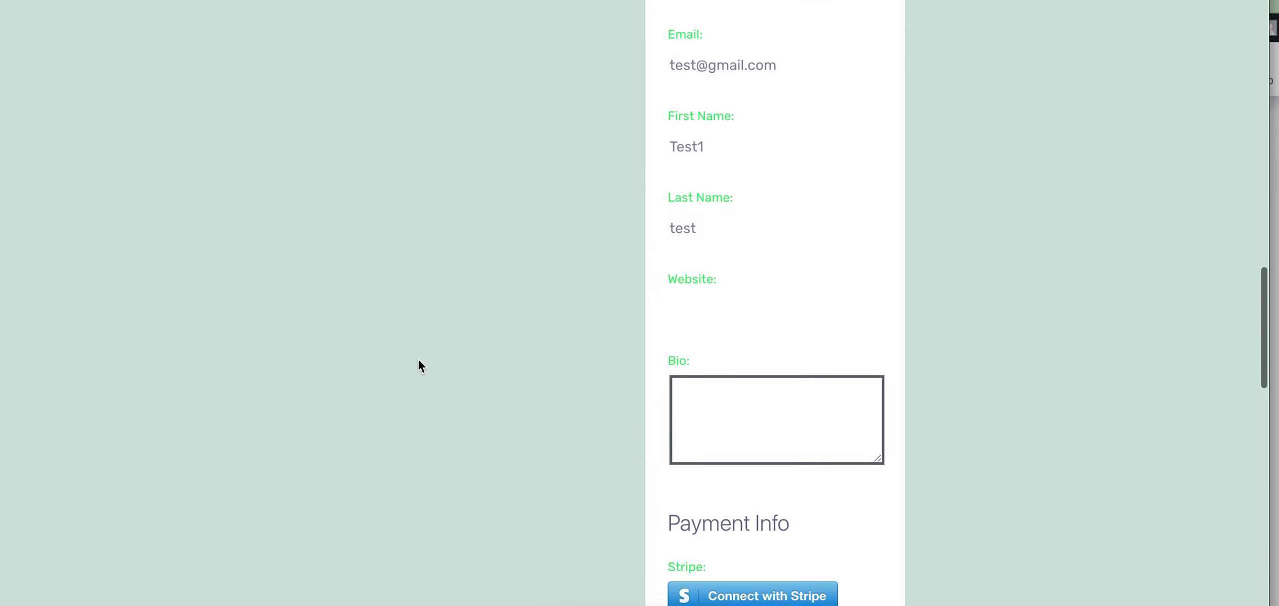
{"action": "scroll", "coordinate": [419, 365], "scroll_direction": "down", "scroll_amount": 5}
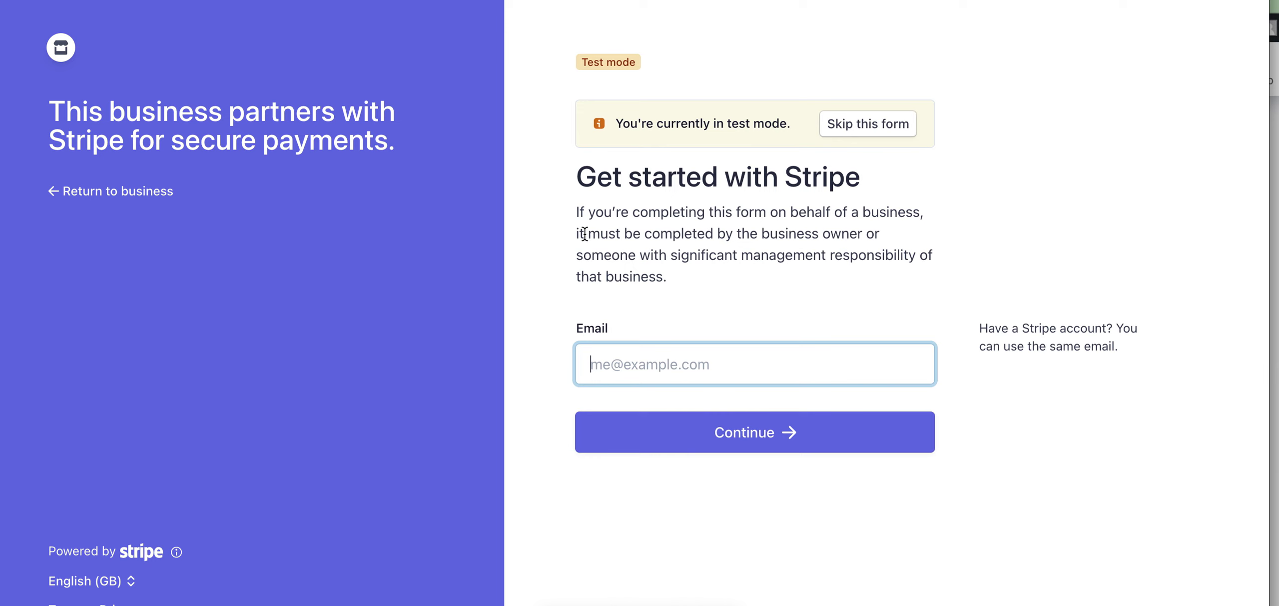
Step: Leave the Get started email blank and choose 'Skip this form' in the test-mode banner
{"action": "left_click_drag", "start_coordinate": [572, 181], "coordinate": [953, 426]}
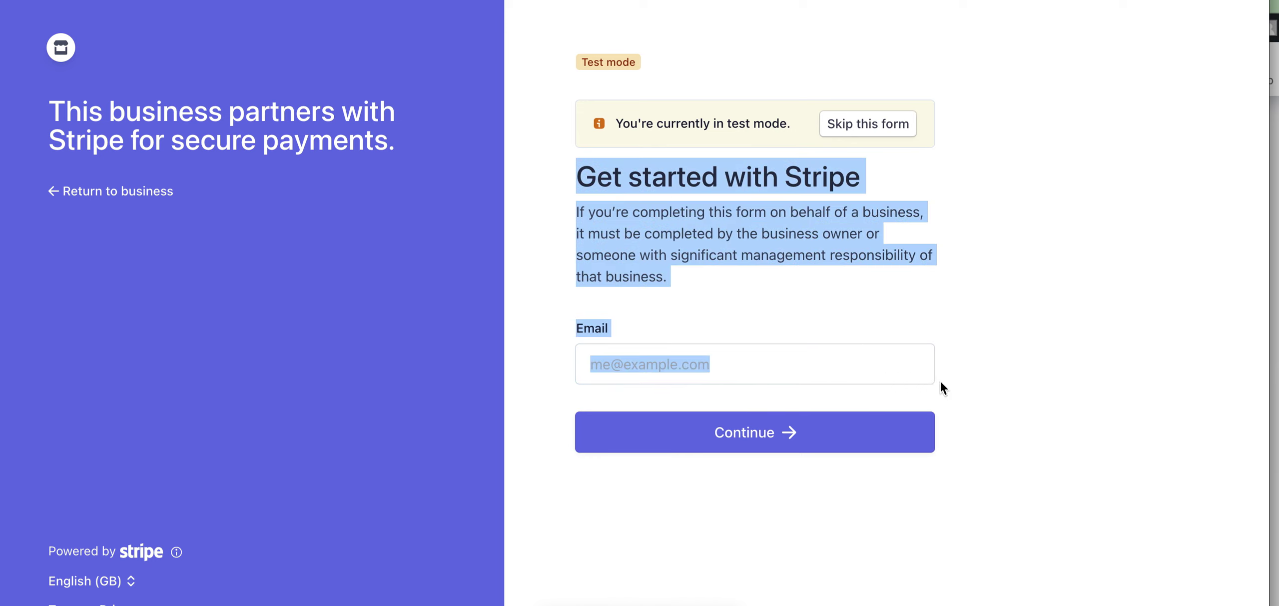
{"action": "left_click", "coordinate": [814, 363]}
{"action": "left_click", "coordinate": [500, 416]}
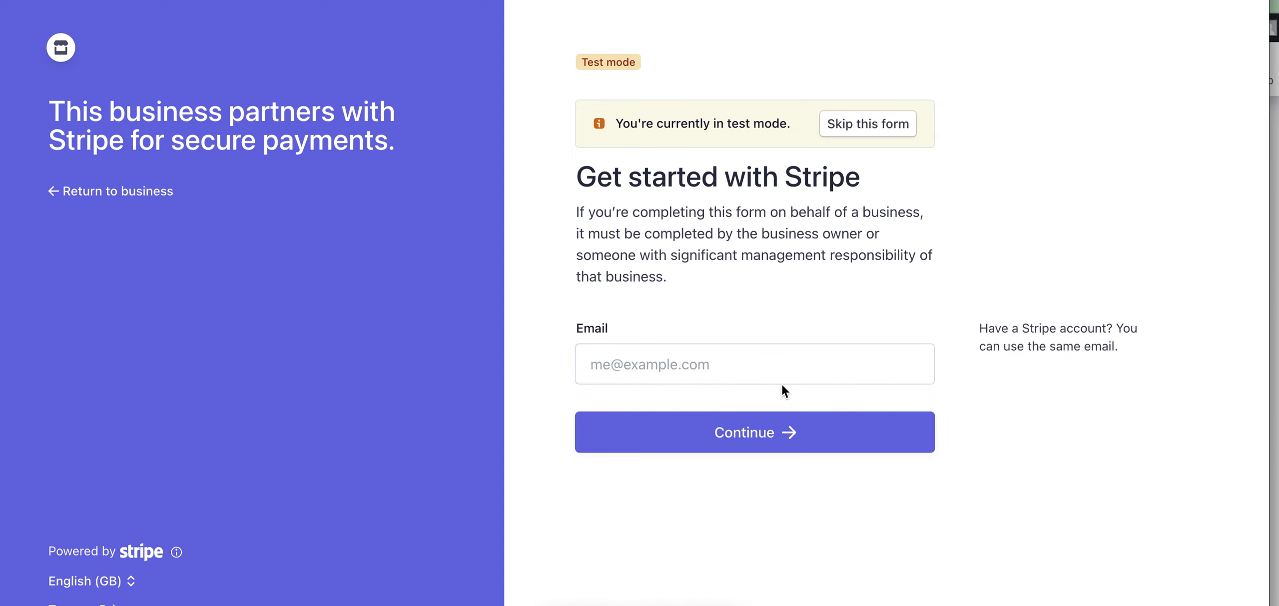
{"action": "left_click", "coordinate": [822, 356]}
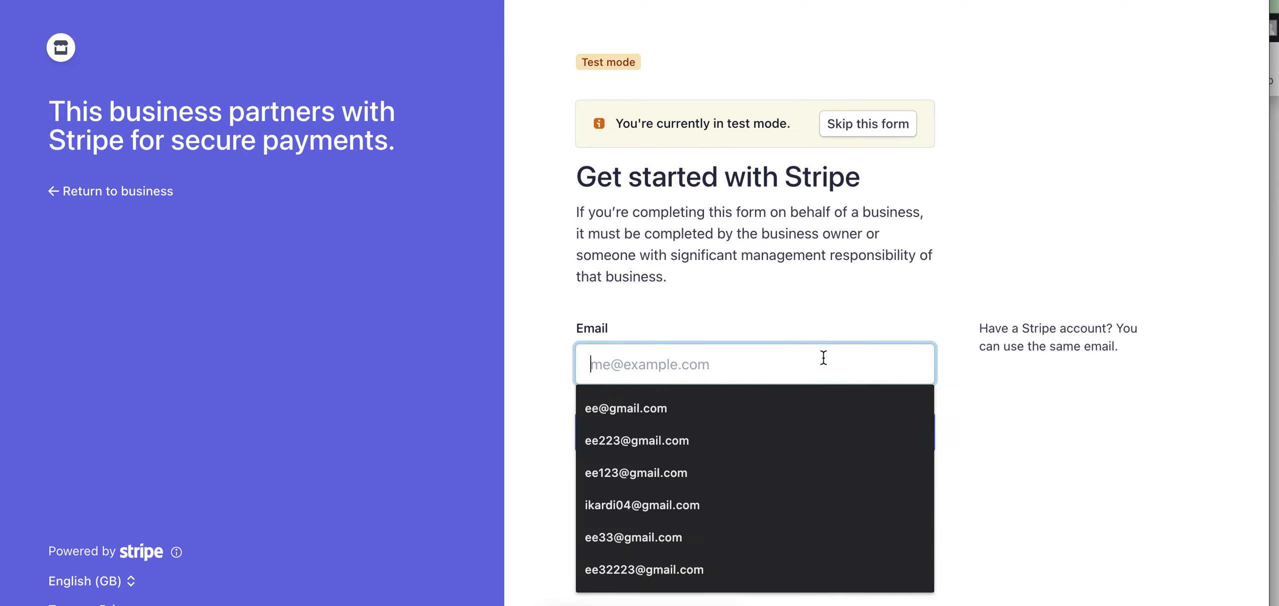
{"action": "left_click", "coordinate": [1041, 174]}
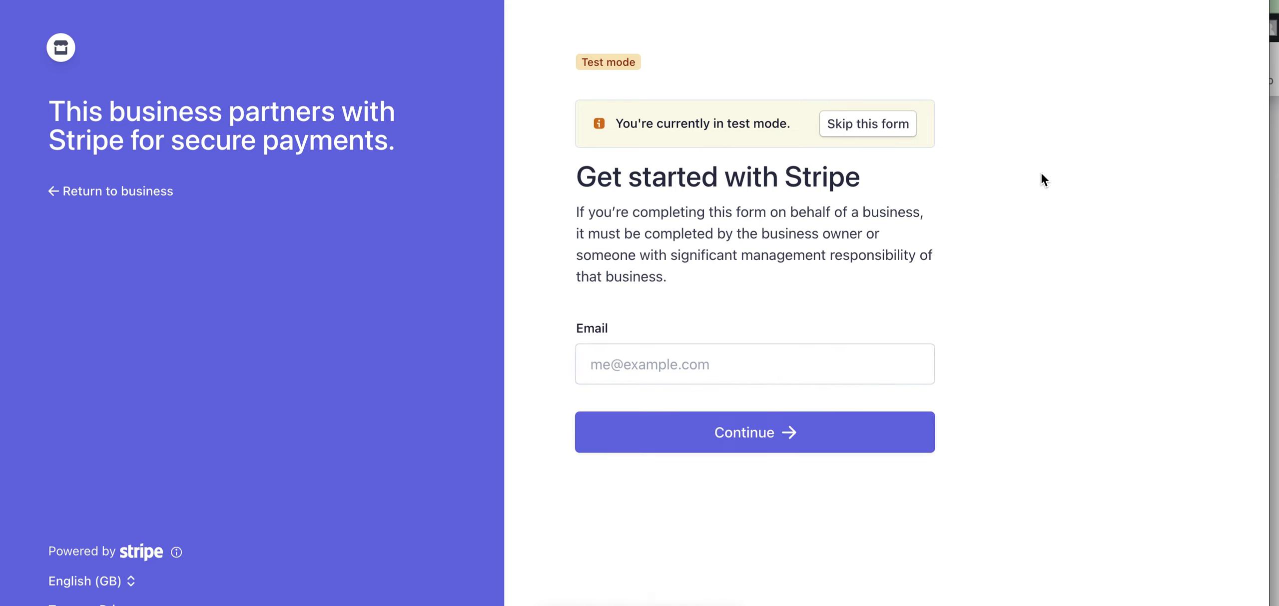
{"action": "left_click", "coordinate": [861, 126]}
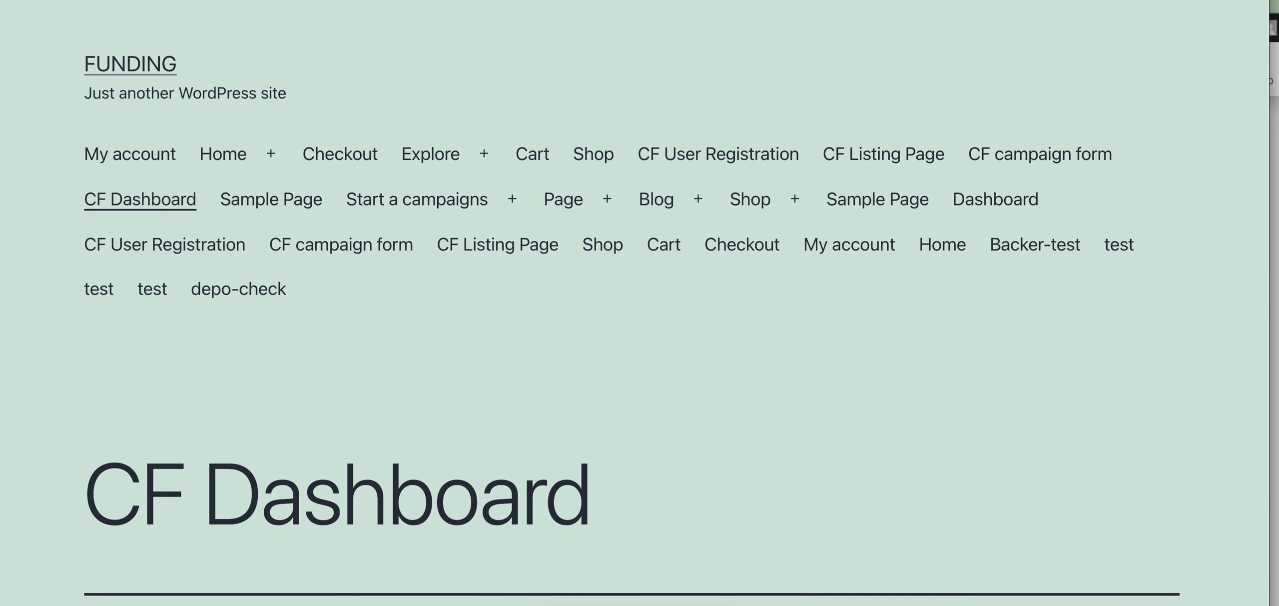
Step: Scroll the CF Dashboard to Payment Info to confirm Stripe reads Connected with a Disconnect option
{"action": "scroll", "coordinate": [441, 52], "scroll_direction": "down", "scroll_amount": 15}
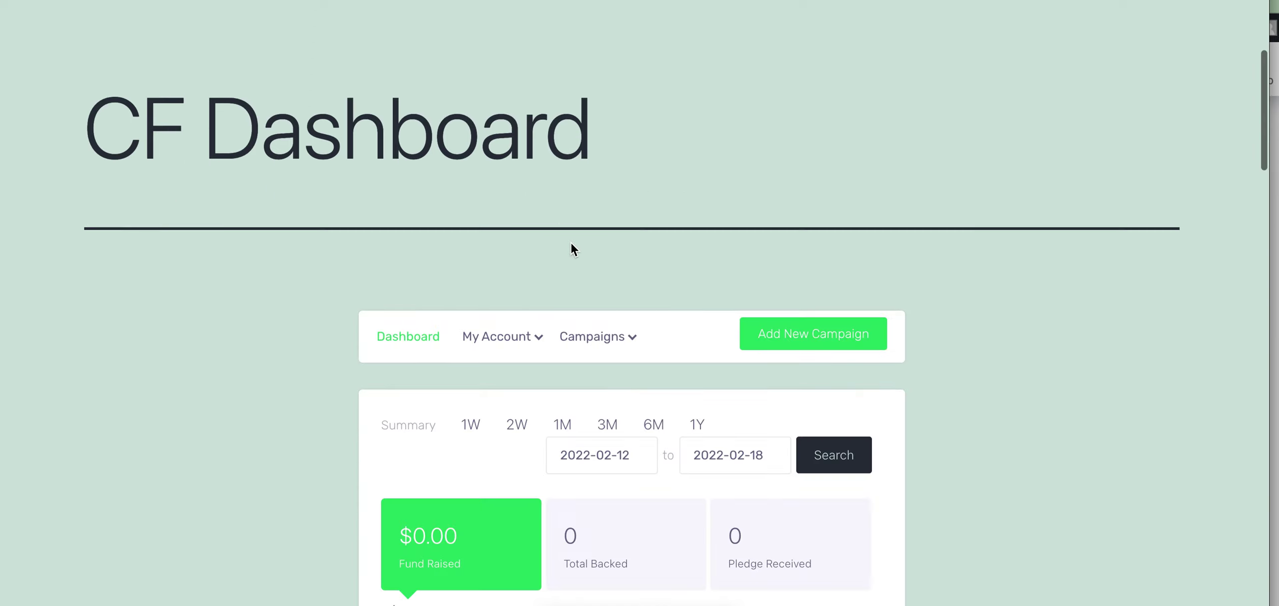
{"action": "scroll", "coordinate": [485, 309], "scroll_direction": "down", "scroll_amount": 1}
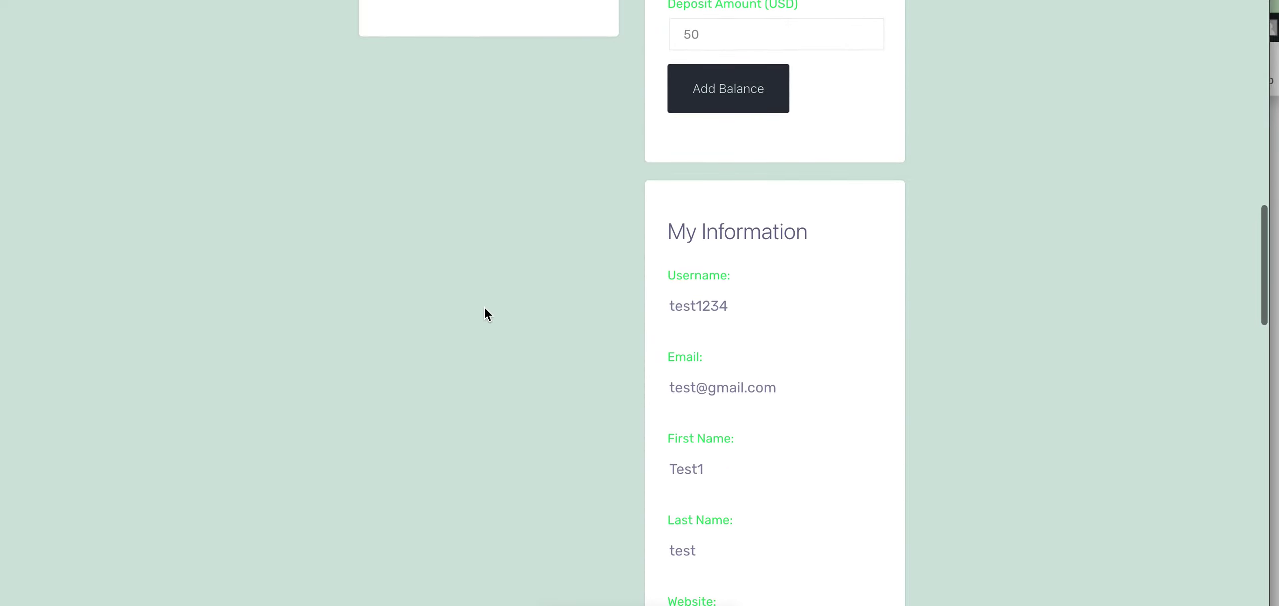
{"action": "scroll", "coordinate": [485, 307], "scroll_direction": "down", "scroll_amount": 12}
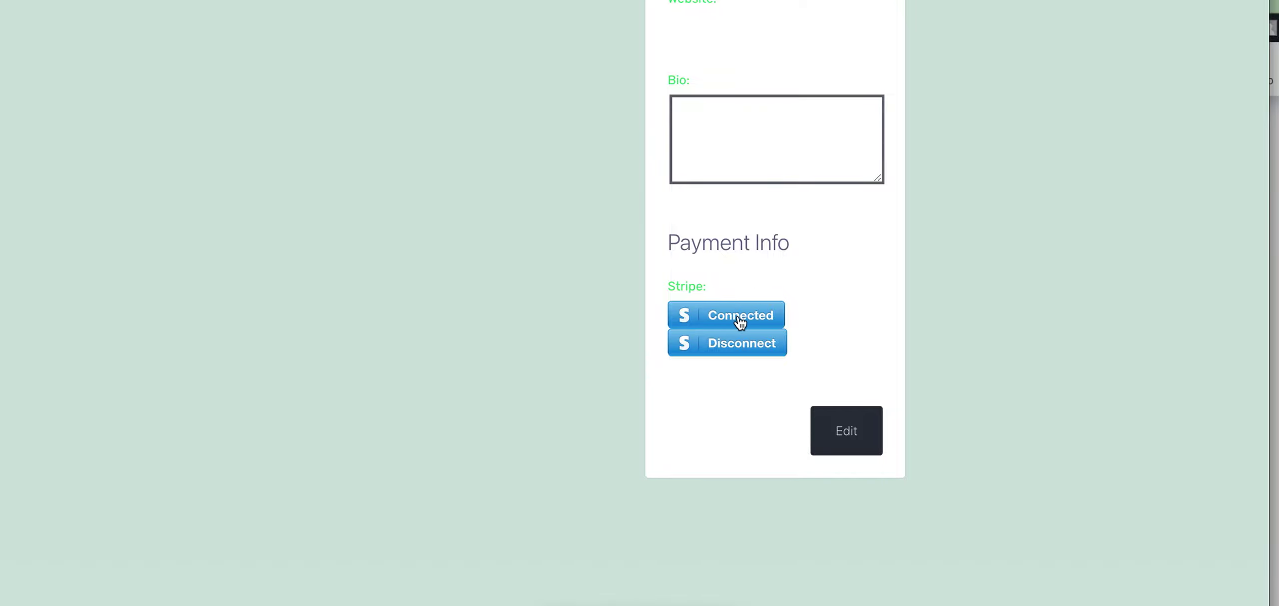
{"action": "scroll", "coordinate": [552, 269], "scroll_direction": "up", "scroll_amount": 20}
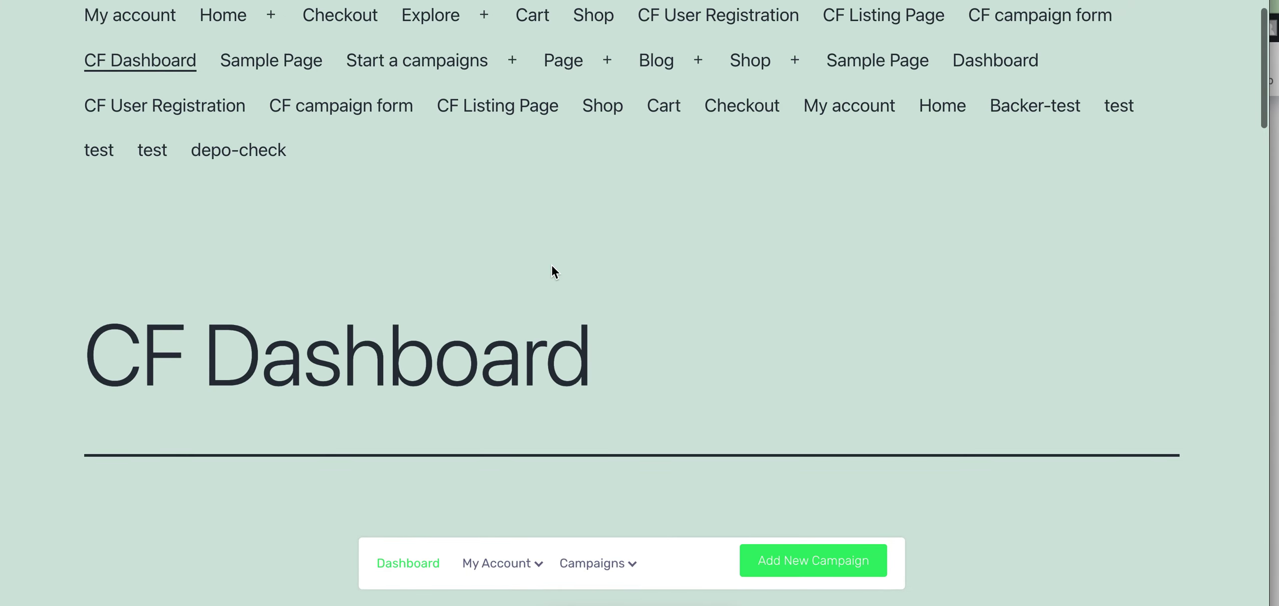
{"action": "scroll", "coordinate": [552, 272], "scroll_direction": "down", "scroll_amount": 8}
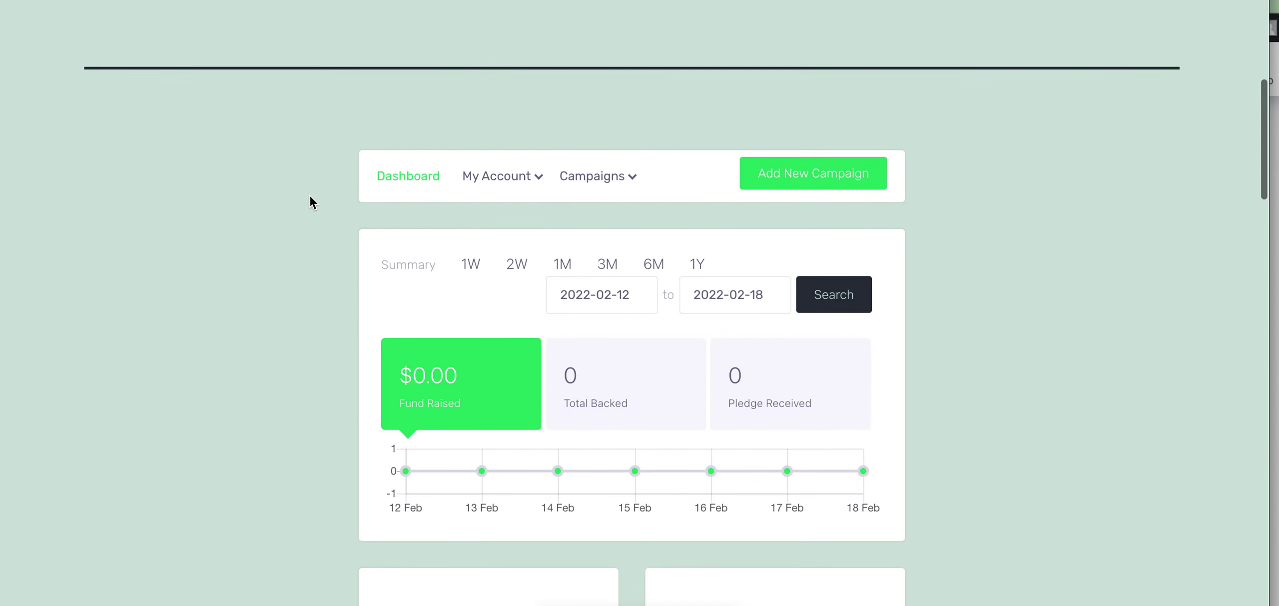
{"action": "scroll", "coordinate": [310, 198], "scroll_direction": "up", "scroll_amount": 6}
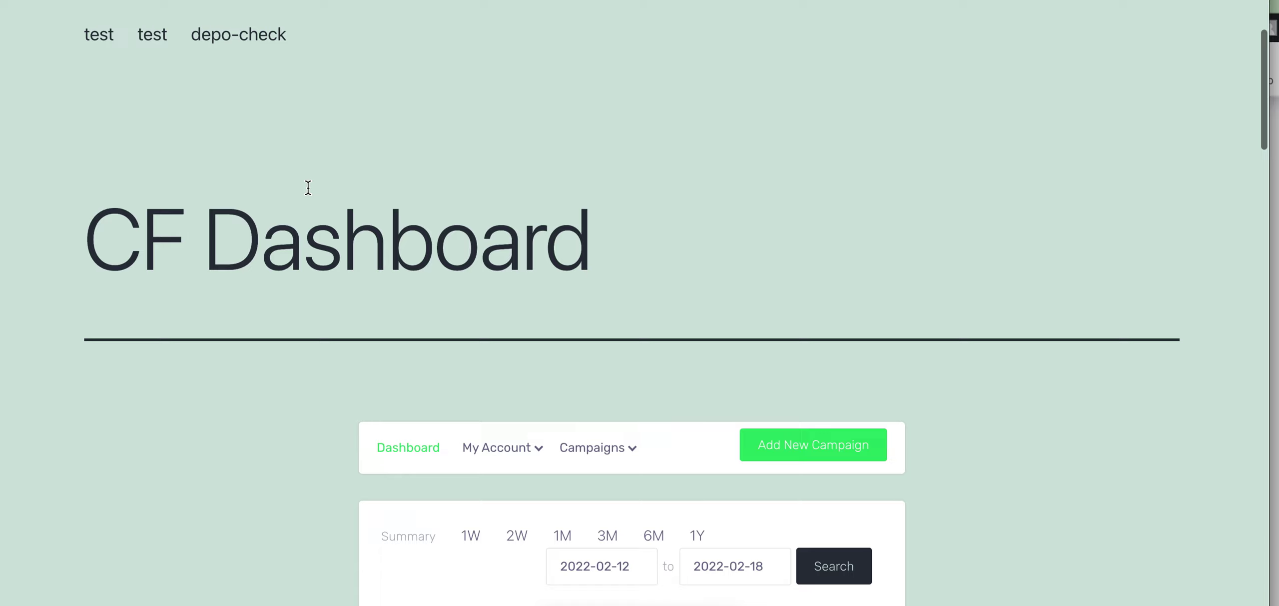
{"action": "scroll", "coordinate": [309, 190], "scroll_direction": "up", "scroll_amount": 3}
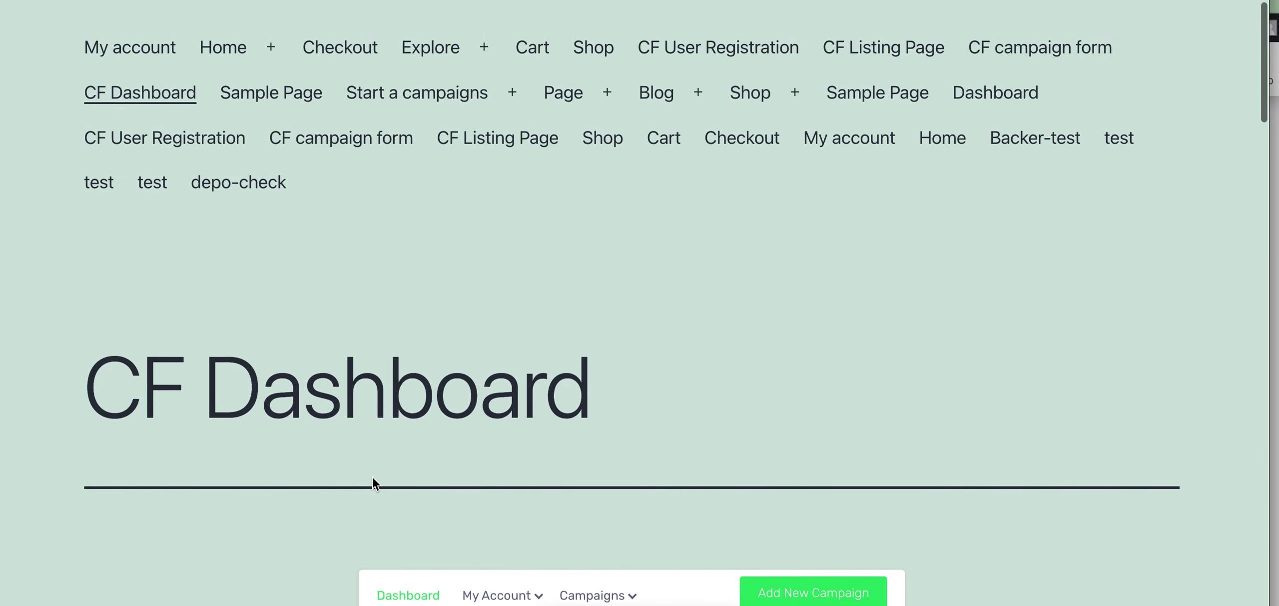
{"action": "scroll", "coordinate": [503, 380], "scroll_direction": "down", "scroll_amount": 13}
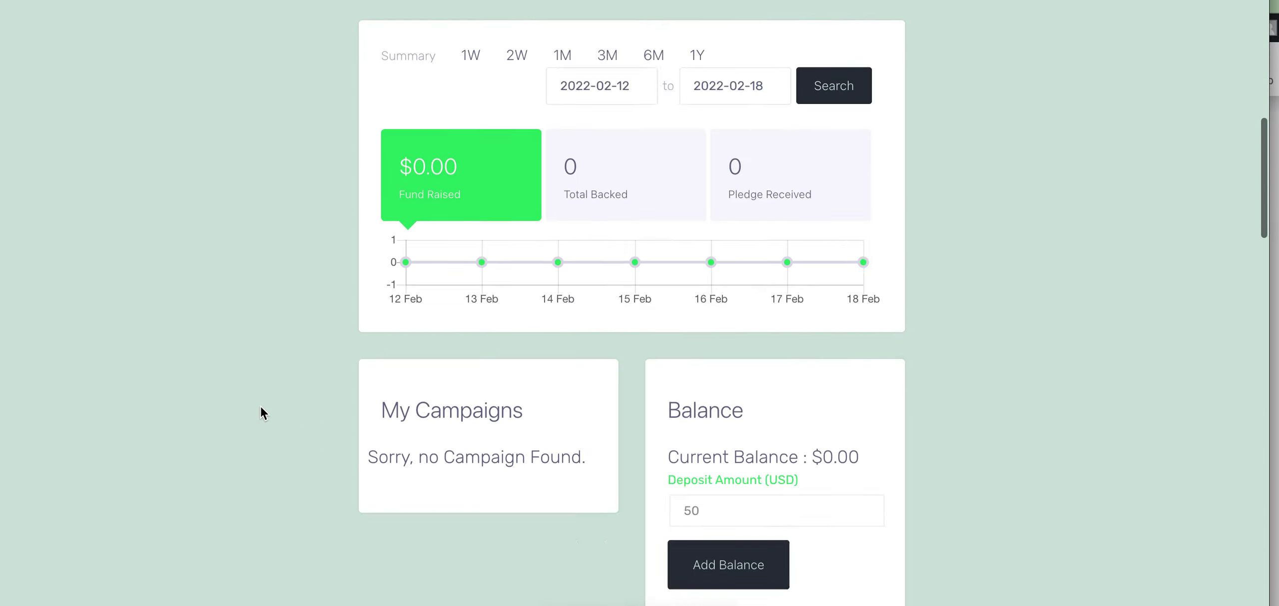